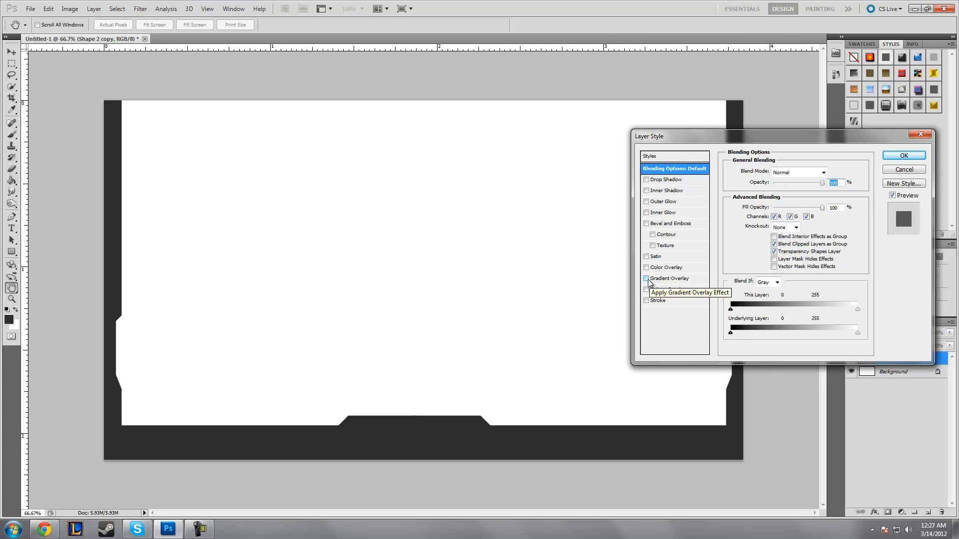
- Add a Black, White gradient overlay to the frame: reflected, reversed, not layer-aligned, 150% scale
left_click(646, 279)
left_click(664, 278)
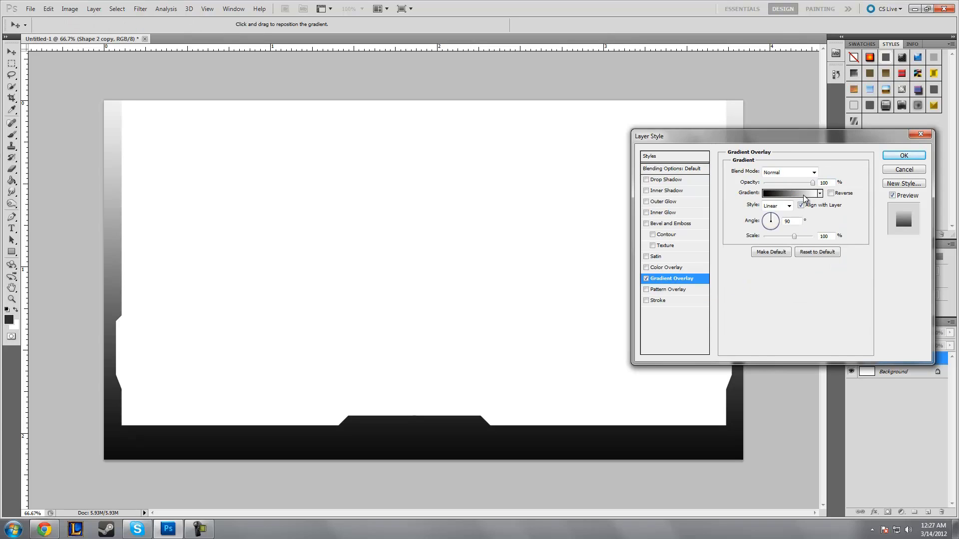
left_click(785, 193)
left_click(739, 184)
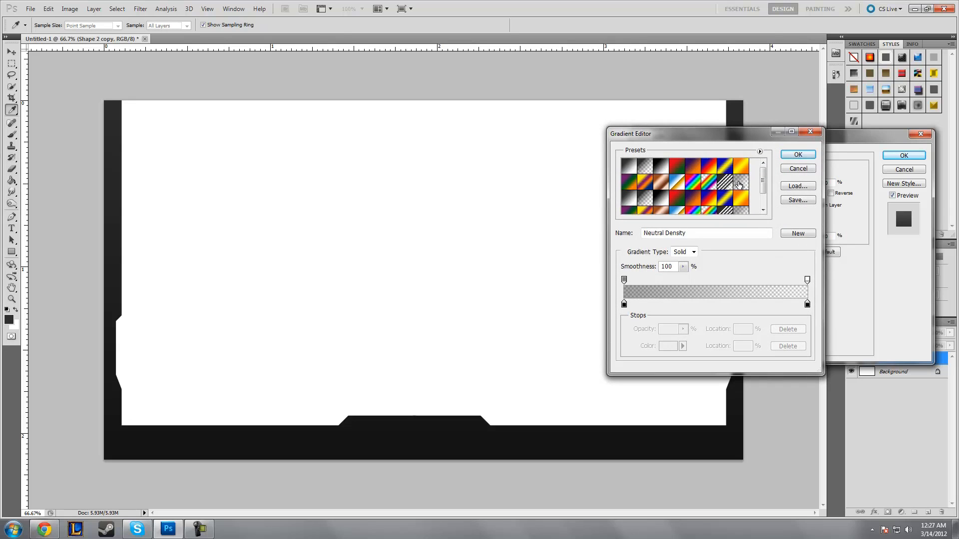
left_click(653, 169)
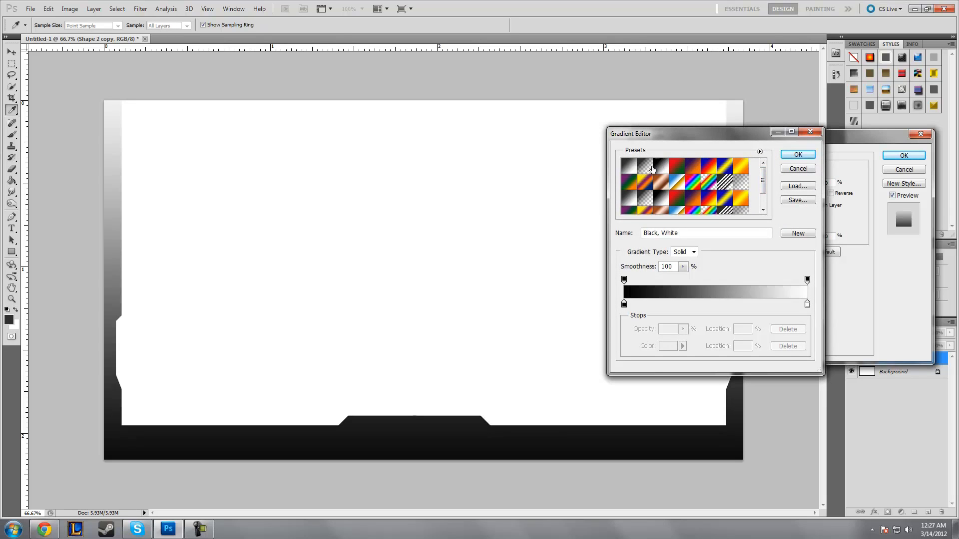
left_click(806, 158)
left_click(789, 205)
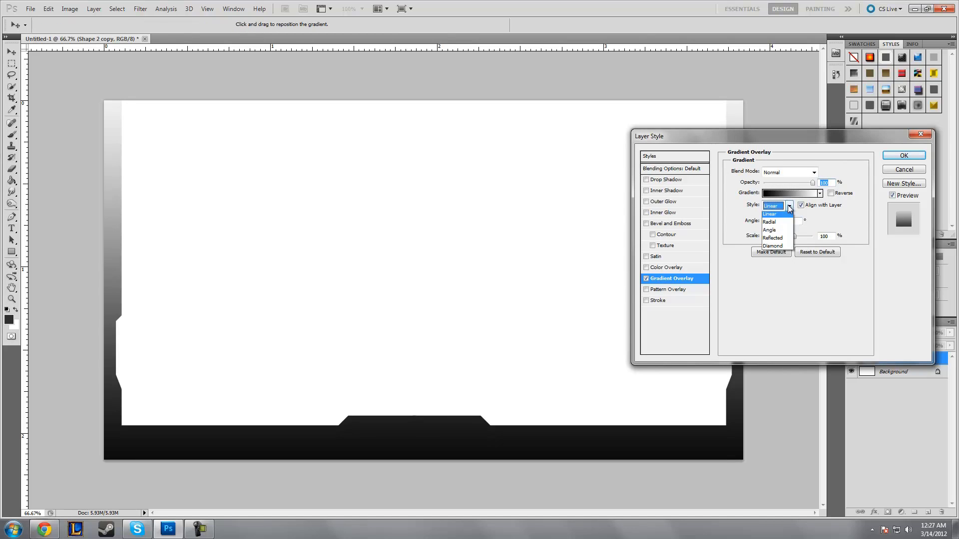
left_click(773, 241)
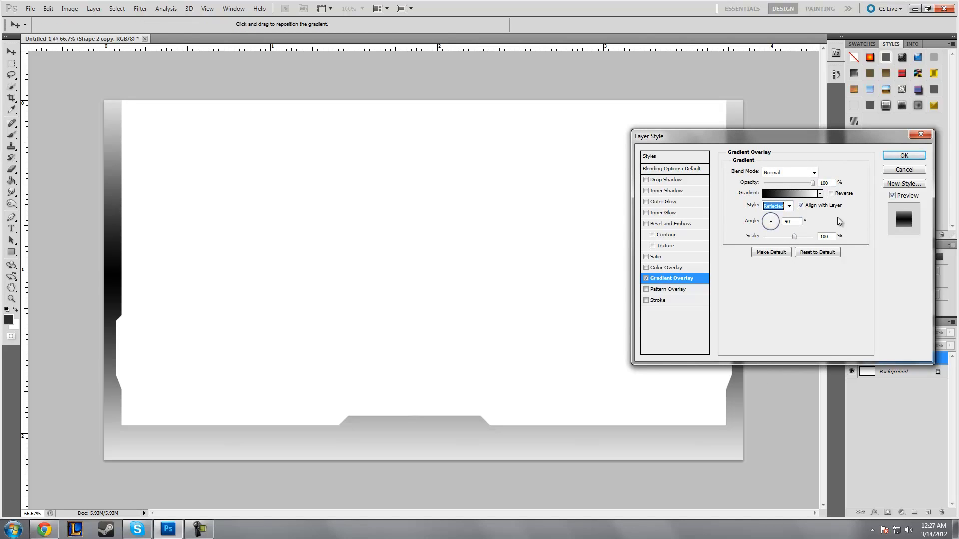
left_click(830, 193)
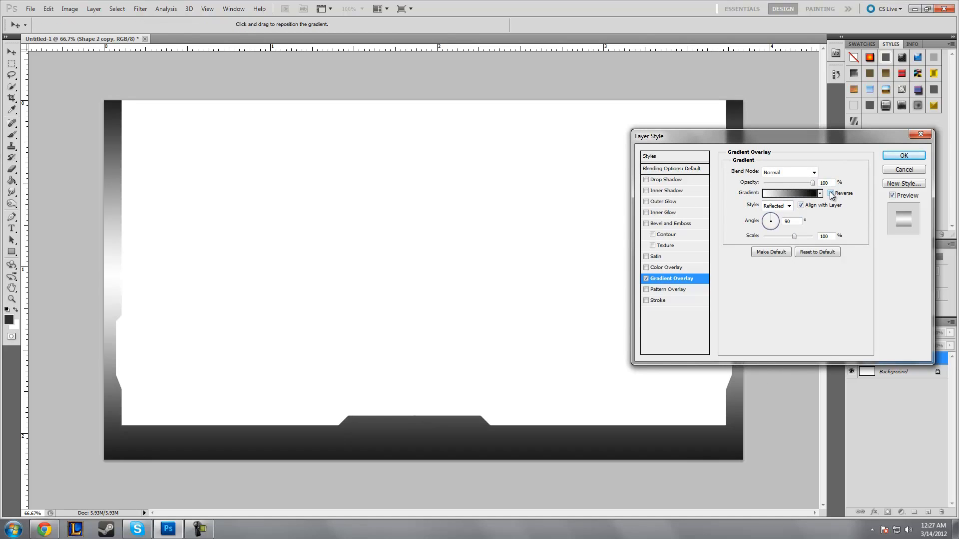
left_click(801, 205)
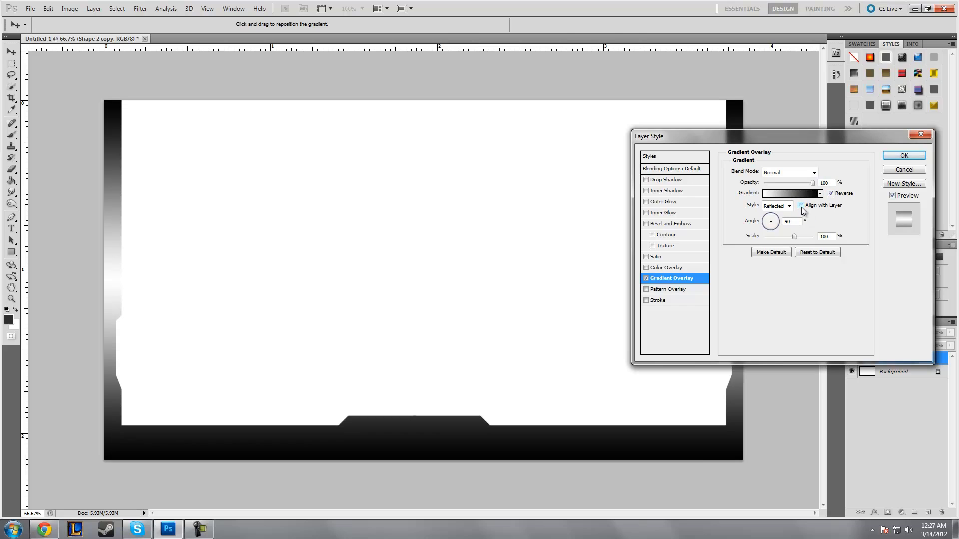
left_click(795, 236)
left_click_drag(796, 235, 823, 236)
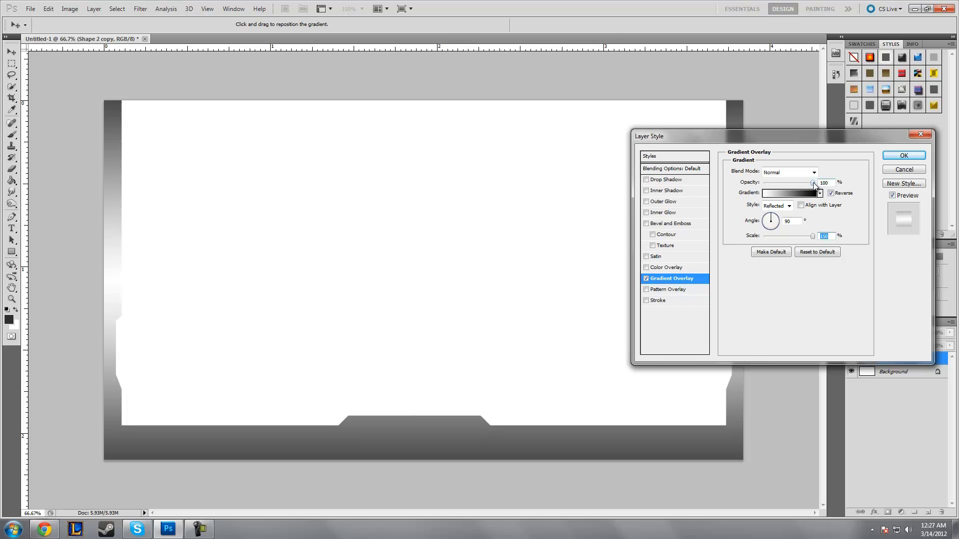
- Lower the overlay's opacity, shift the gradient upward on the frame, and apply the style
left_click_drag(814, 183, 771, 207)
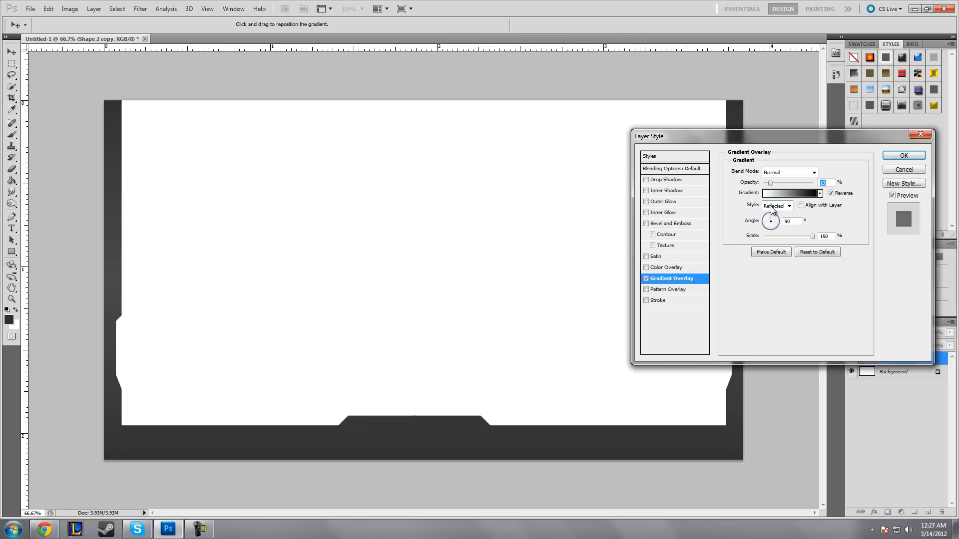
key("Down")
left_click_drag(195, 329, 176, 291)
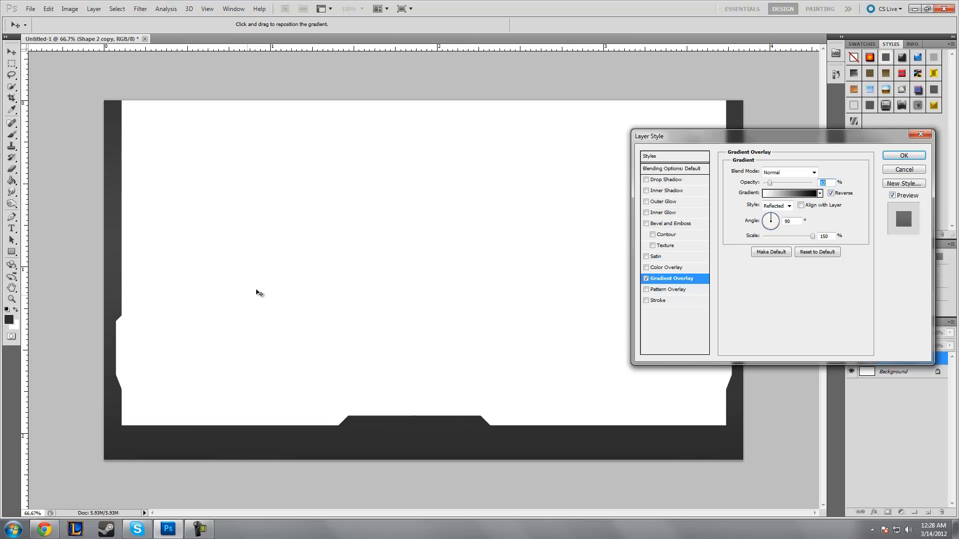
left_click_drag(769, 182, 775, 188)
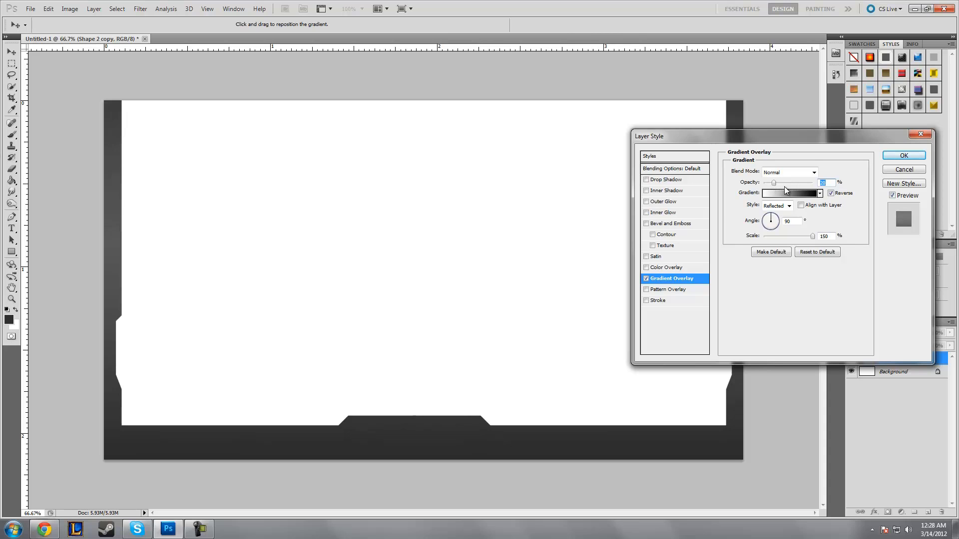
type("15")
key("Return")
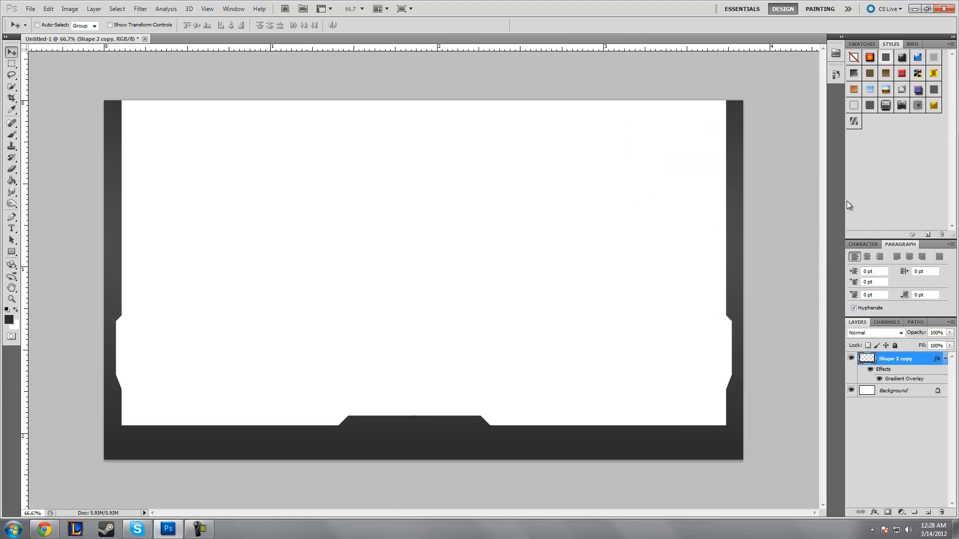
- Add a drop shadow to Shape 2 copy with distance 0, size 32 px, more spread, 85% opacity
double_click(920, 360)
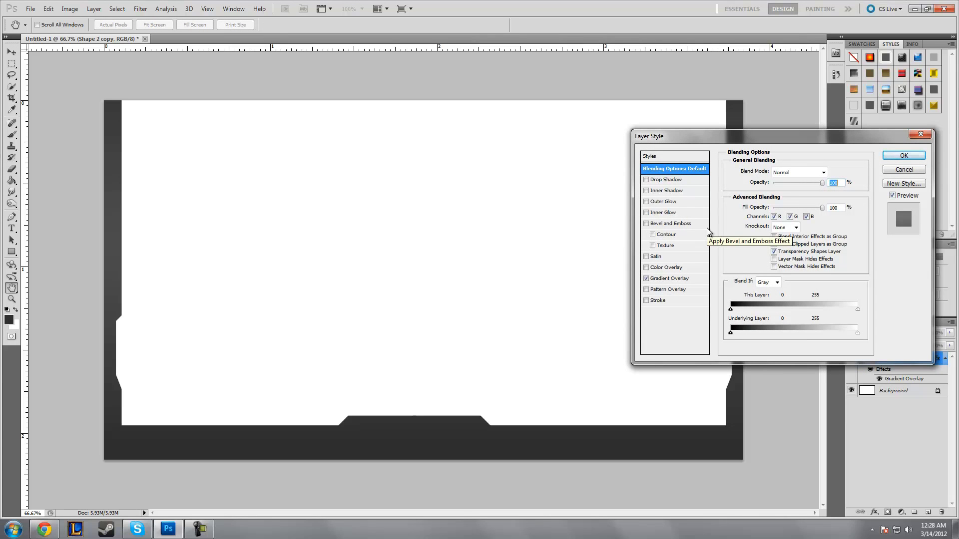
left_click(650, 179)
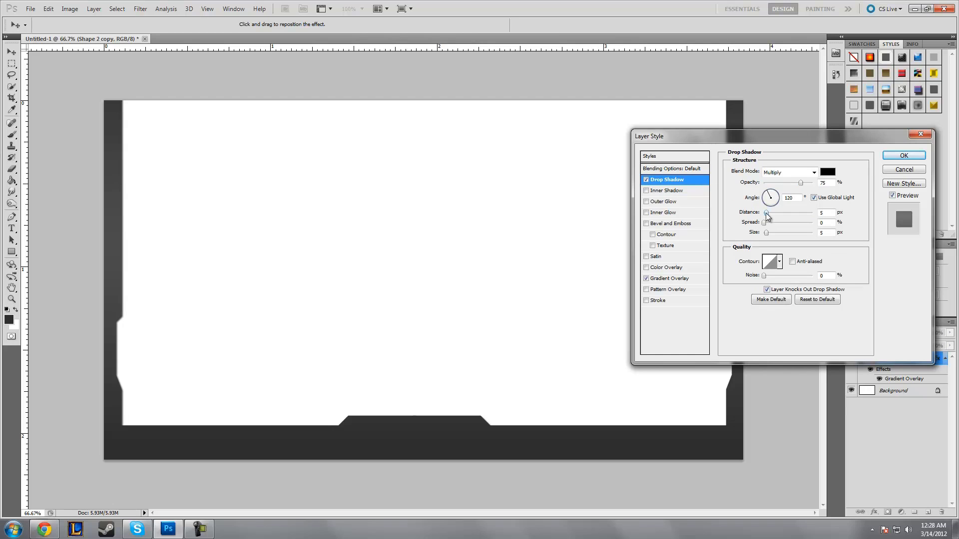
left_click_drag(765, 213, 776, 233)
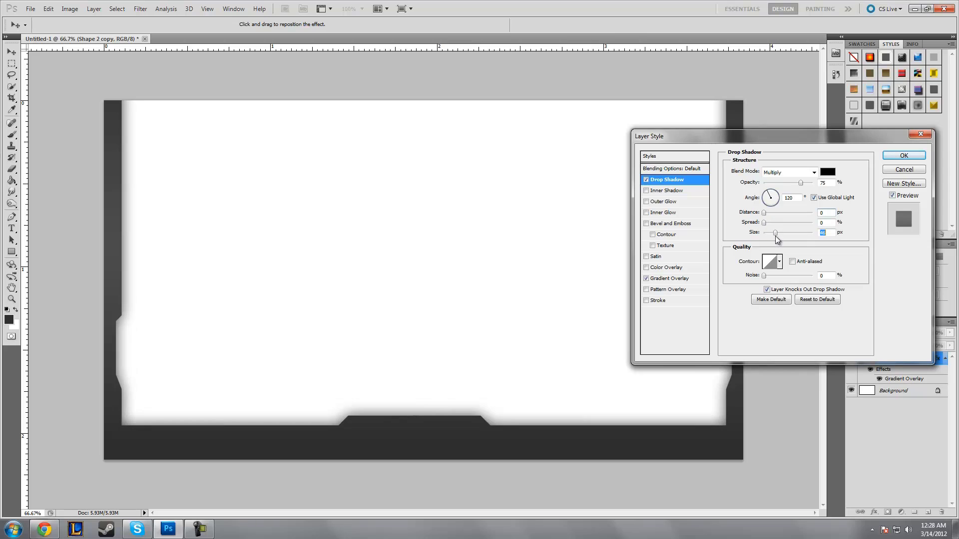
left_click_drag(777, 237, 772, 237)
left_click(765, 224)
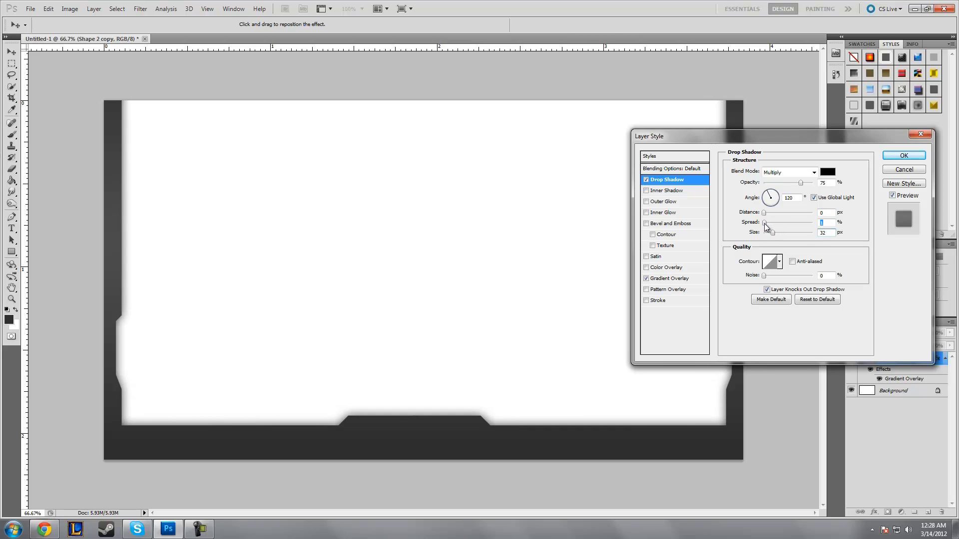
mouse_move(768, 224)
left_mouse_down()
mouse_move(804, 222)
mouse_move(765, 229)
left_mouse_up()
mouse_move(800, 183)
left_mouse_down()
mouse_move(817, 183)
mouse_move(807, 186)
left_mouse_up()
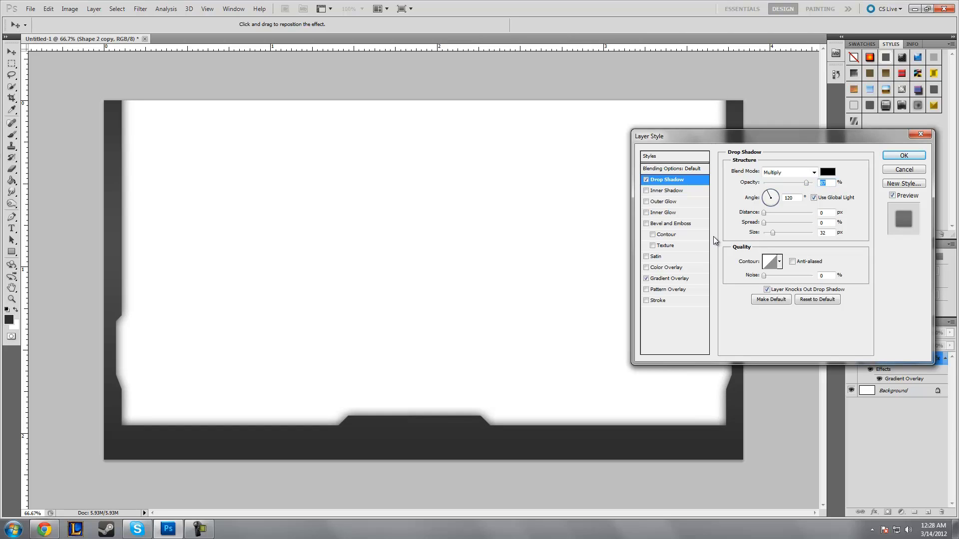
type("85")
key("Return")
left_click(898, 156)
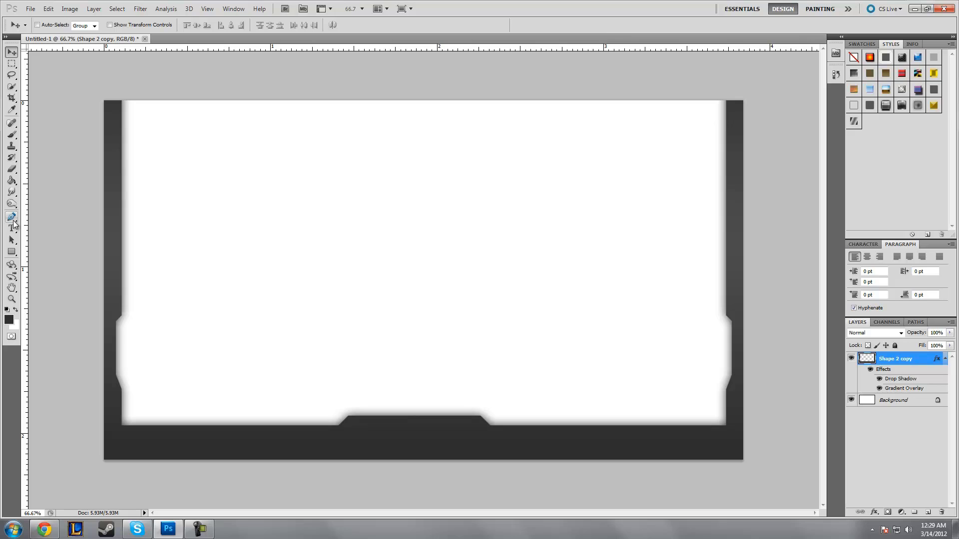
left_click(11, 231)
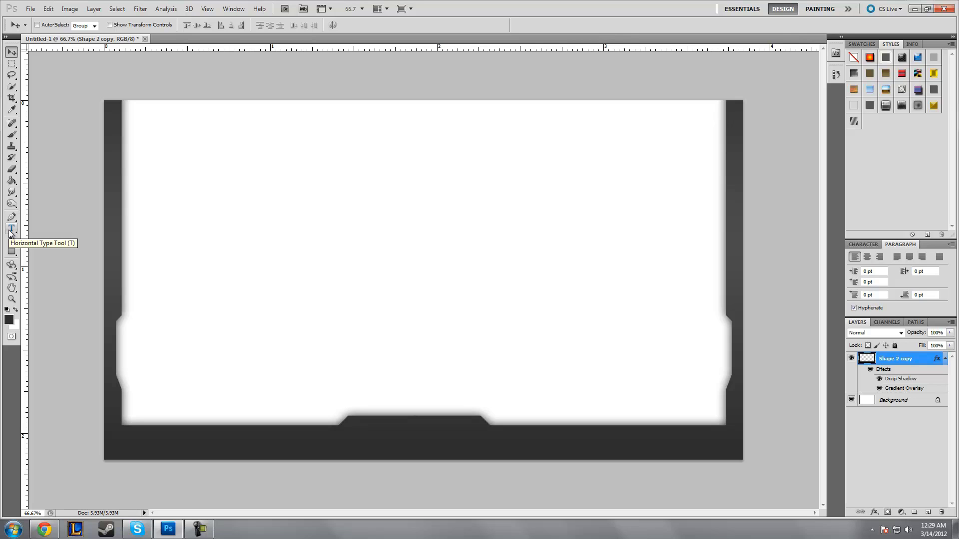
- Start a text layer in the frame's bottom tab and set the text colour to white
left_click(11, 230)
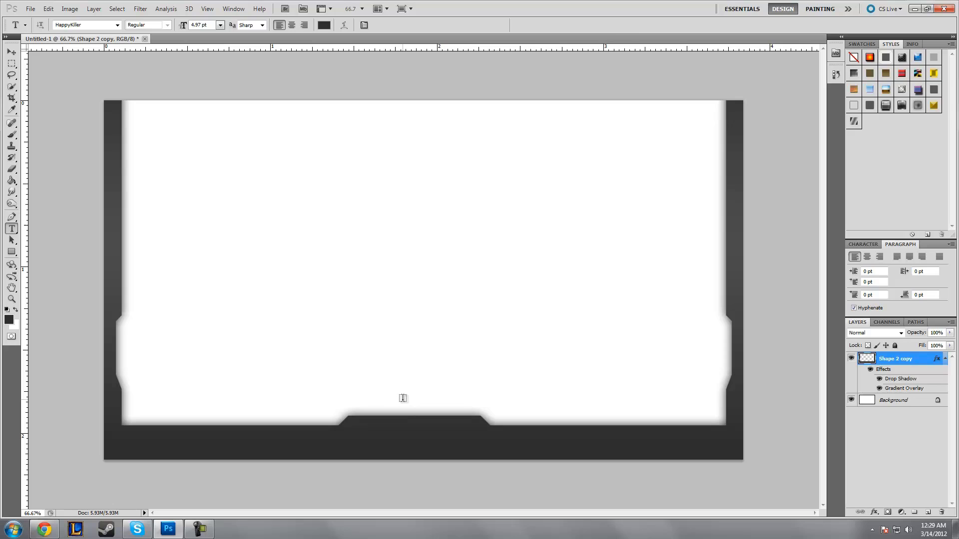
left_click(392, 435)
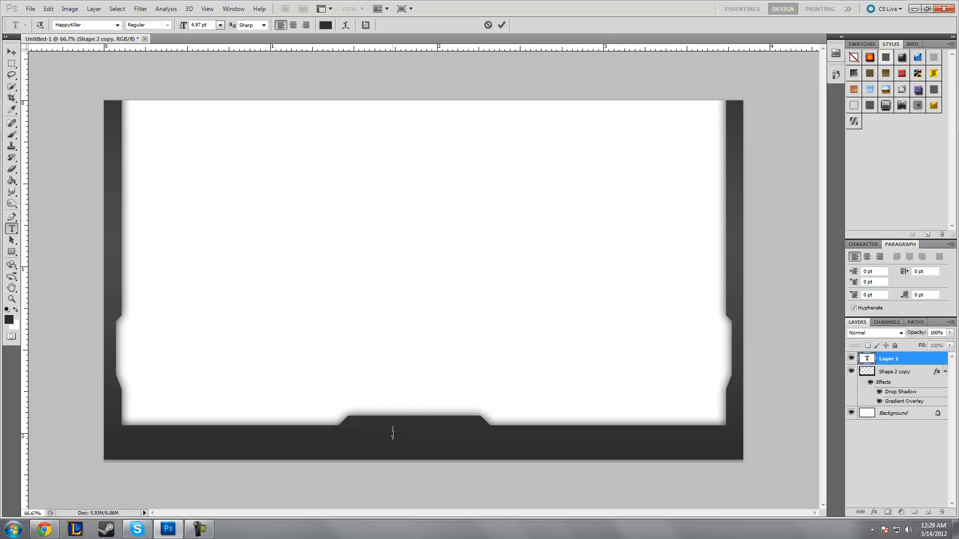
left_click(325, 25)
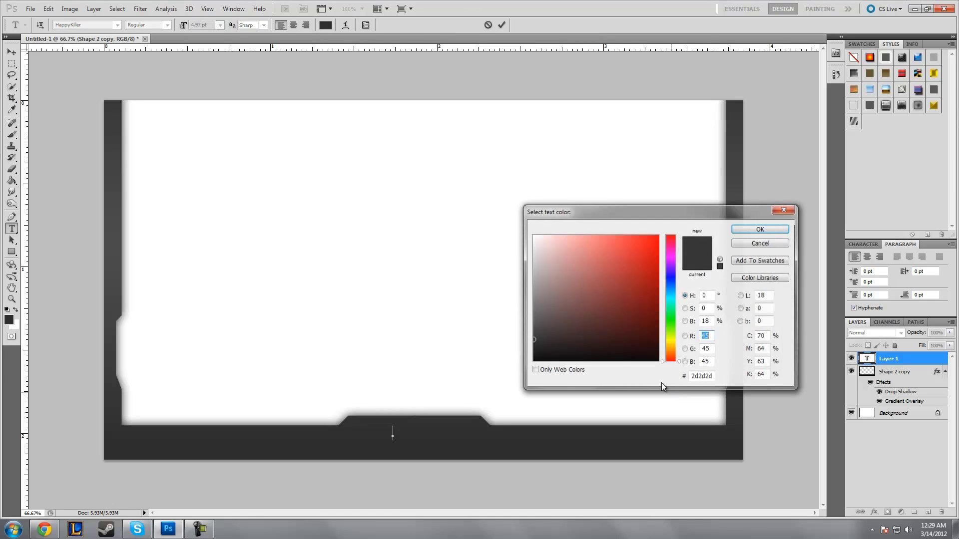
left_click_drag(654, 360, 228, 28)
left_click(752, 229)
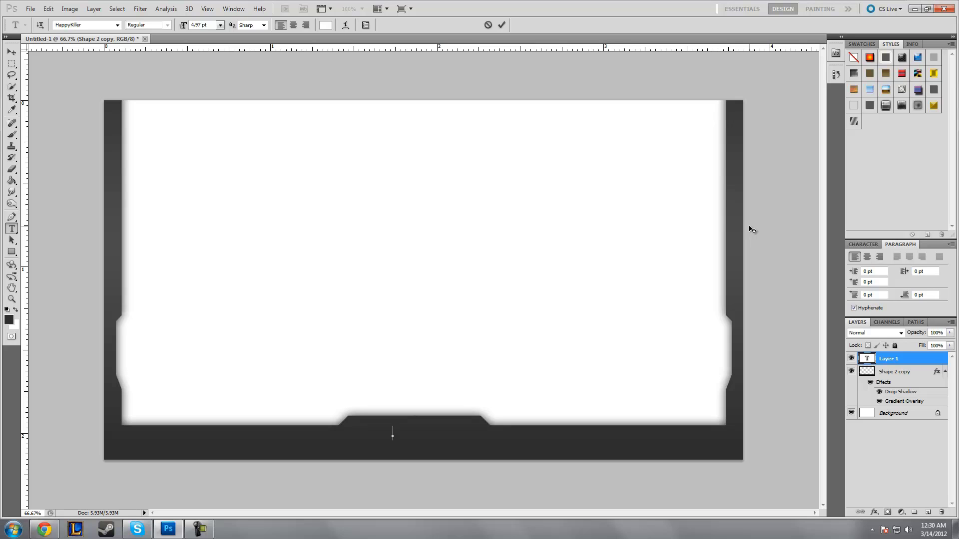
- Type 'Your' and 'Logo' on two lines and commit the text
type("youl")
key("BackSpace")
type("r")
key("Return")
type("Logo")
left_click(501, 24)
- Nudge the Your Logo text left and up, then zoom in slightly on the frame
left_click(12, 53)
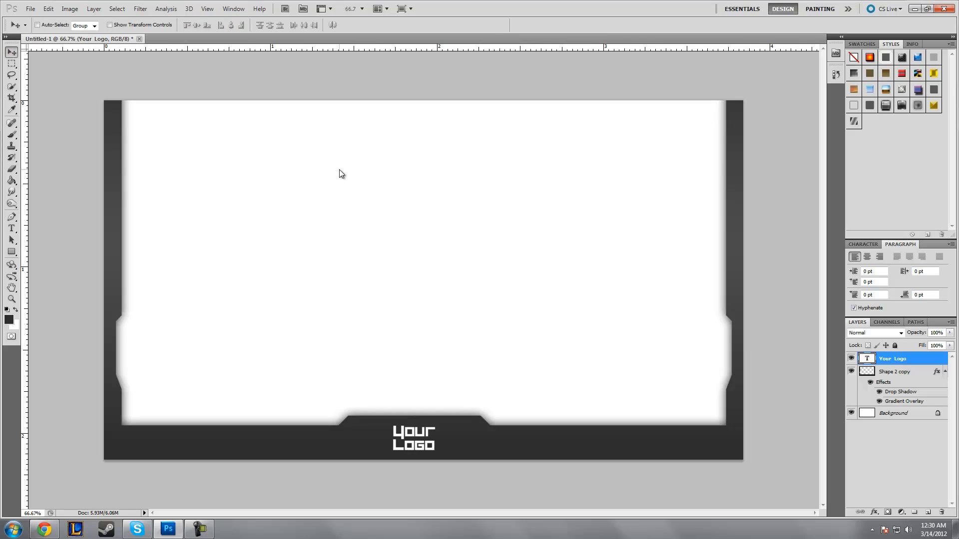
key("Left")
key("Left")
key("Left")
key("Left")
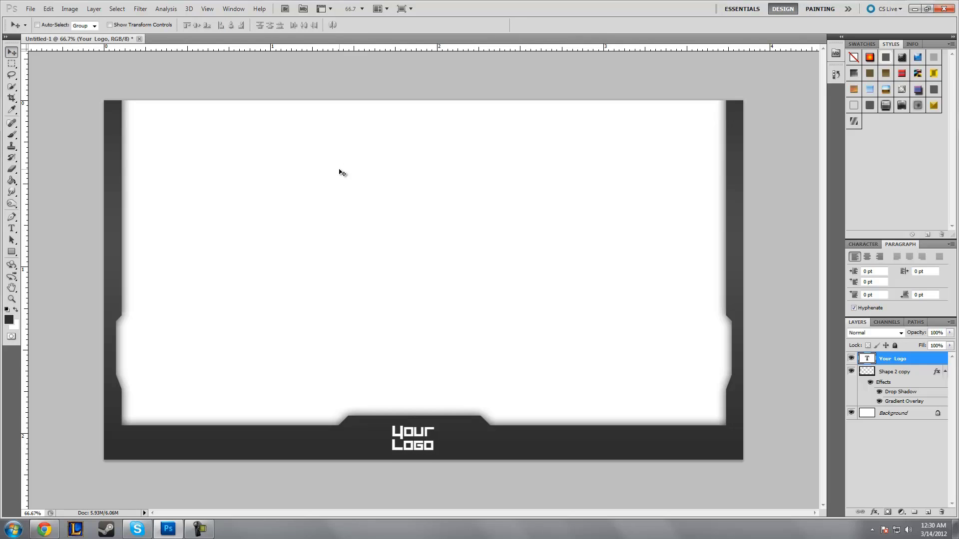
key("Up")
key("Up")
key("Up")
left_click(11, 299)
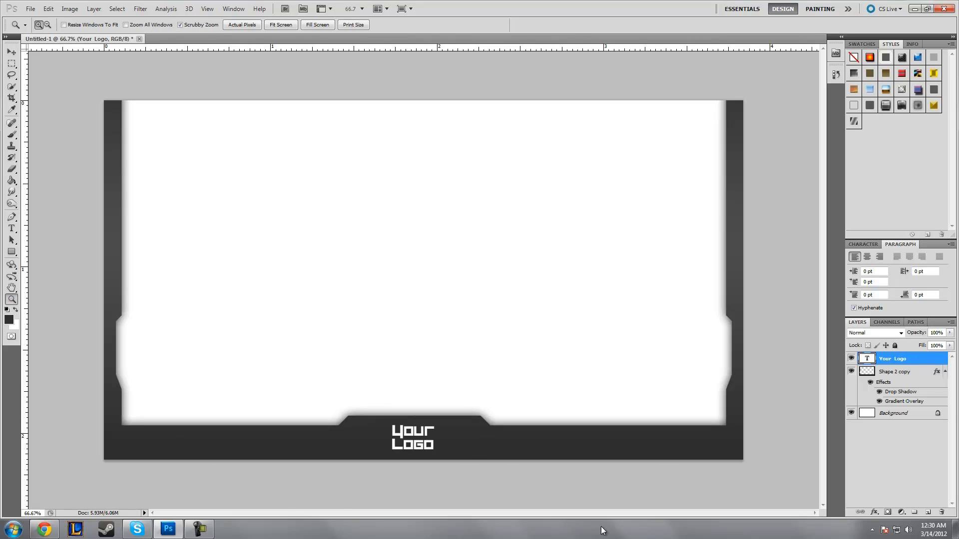
left_click_drag(415, 450, 424, 450)
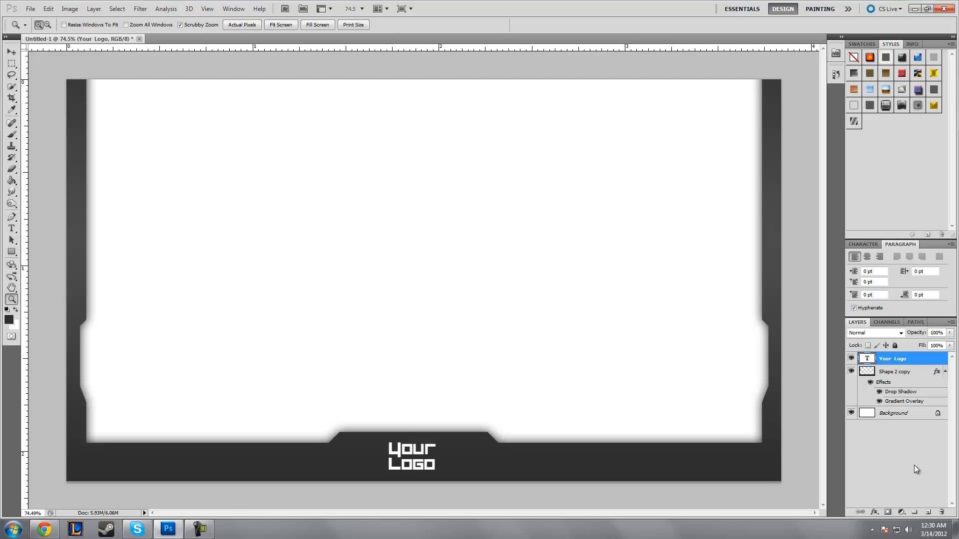
- Give Your Logo a Neutral Density gradient overlay at 145% scale, repositioning the shading
double_click(932, 361)
left_click(655, 280)
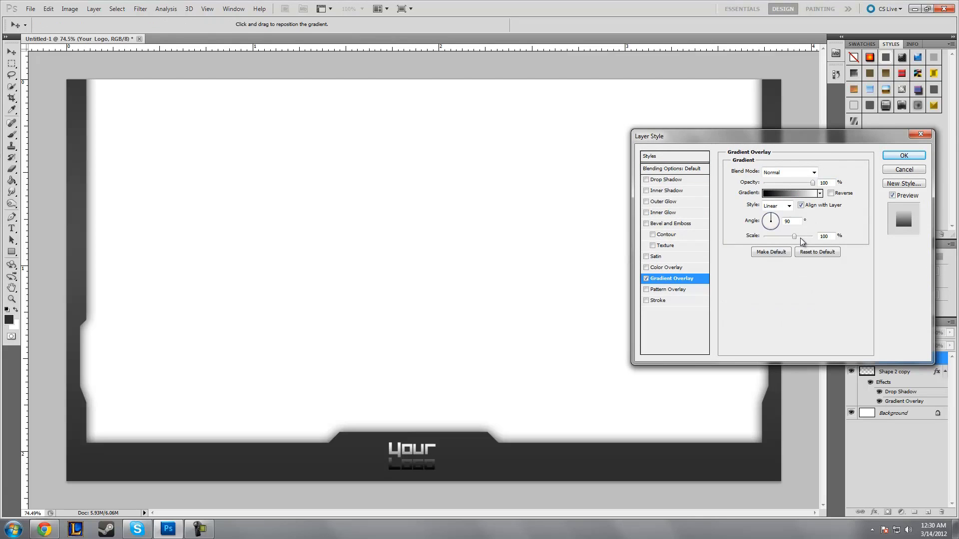
left_click(791, 194)
left_click(741, 183)
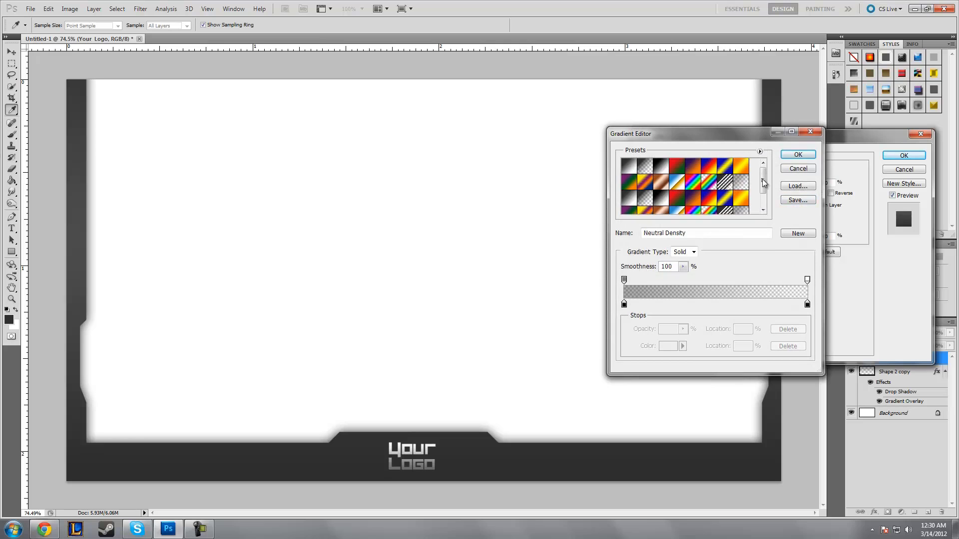
left_click(790, 156)
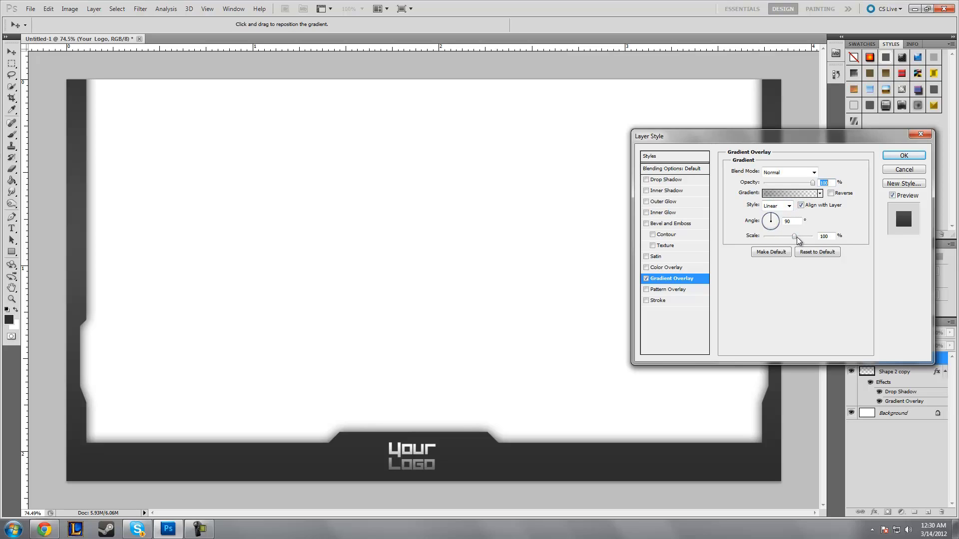
left_click_drag(797, 241, 807, 240)
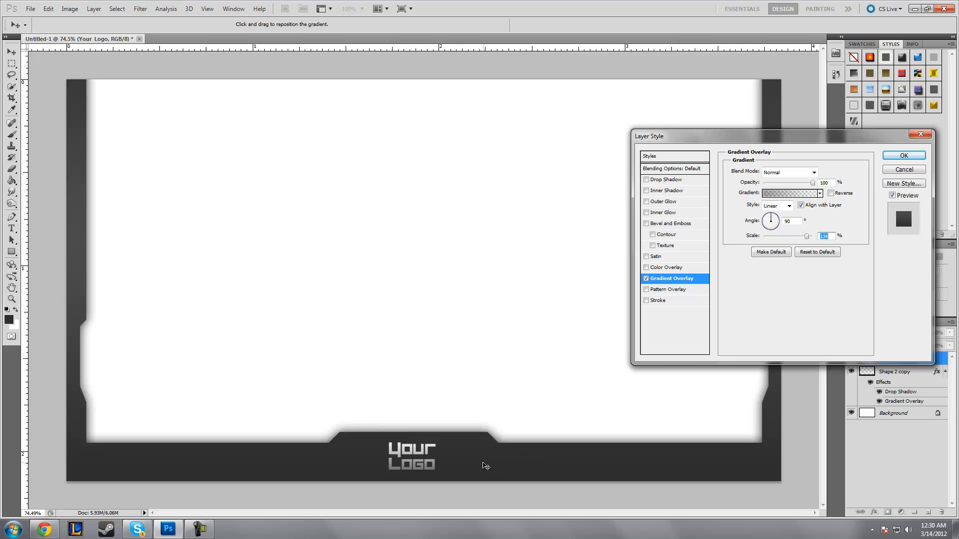
mouse_move(484, 462)
left_mouse_down()
mouse_move(489, 451)
mouse_move(491, 463)
left_mouse_up()
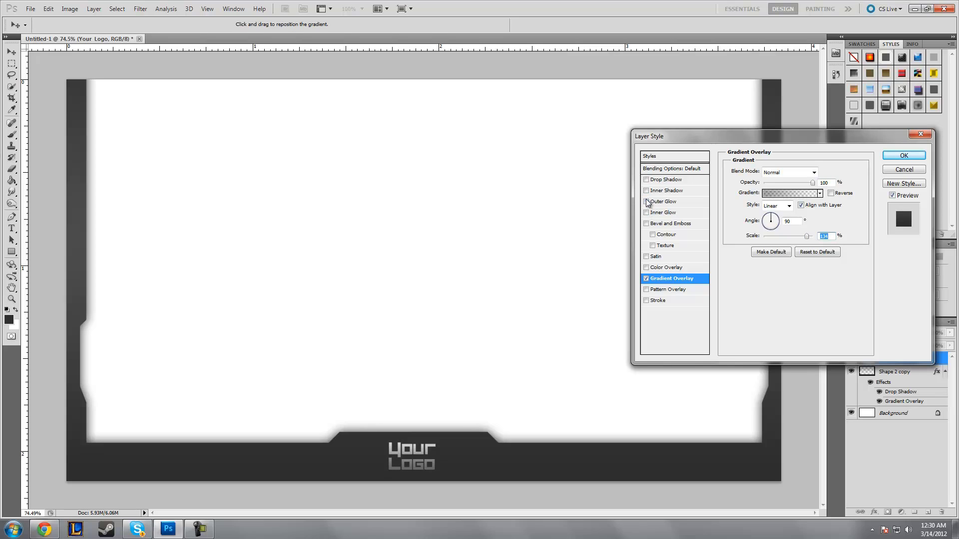
- Add an inner glow with default settings to Your Logo and apply the layer style
left_click(646, 214)
left_click(662, 213)
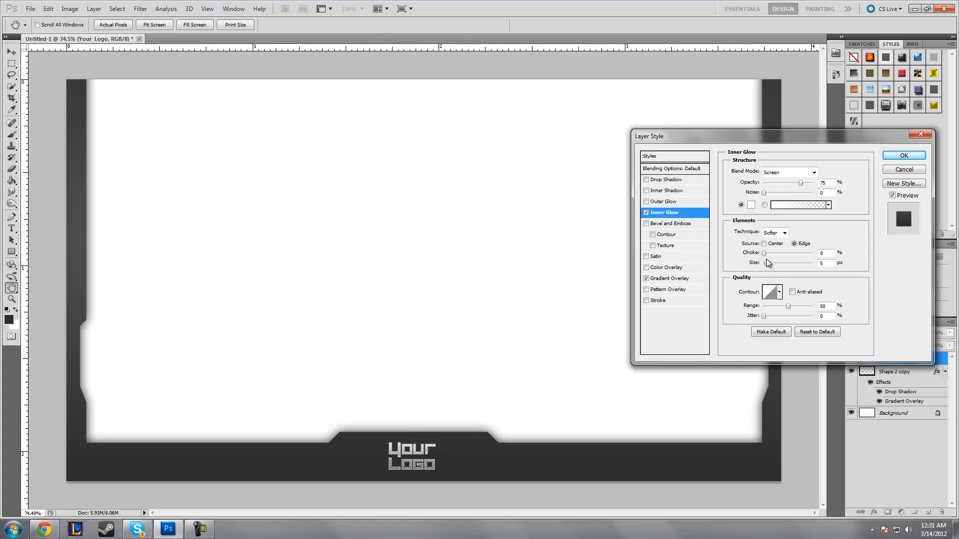
left_click_drag(766, 263, 768, 274)
left_click(800, 333)
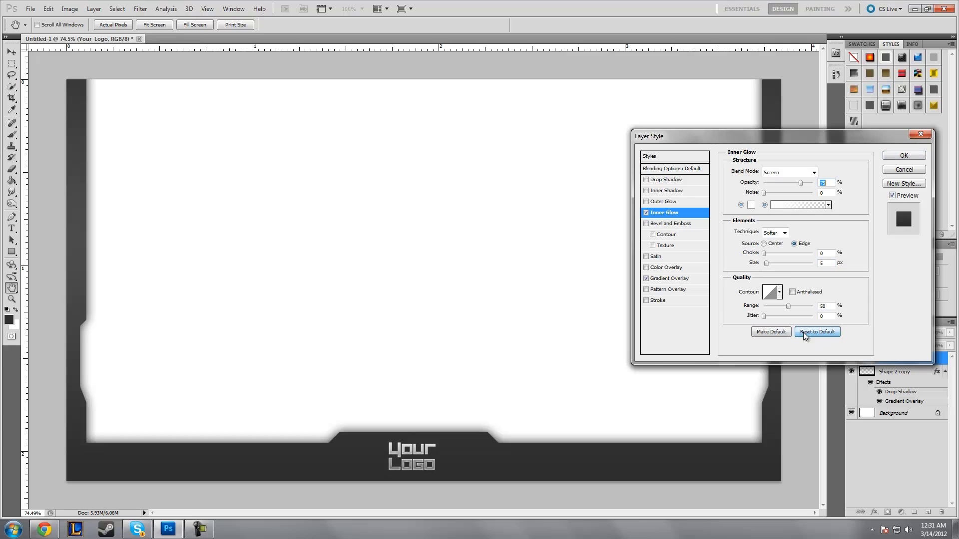
left_click(904, 156)
key("z")
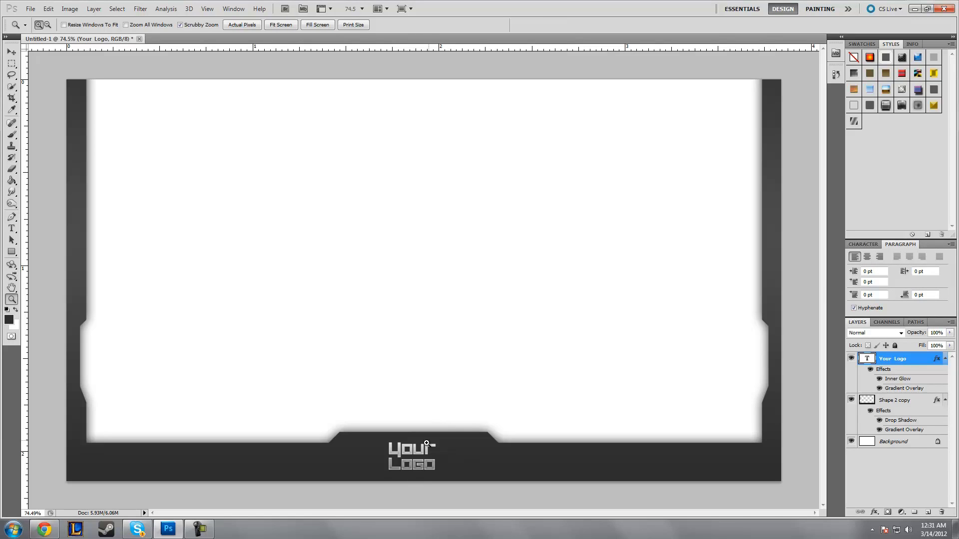
- Add 'Song:' text at 2.97 pt on the bottom bar and move it up and left
key("ctrl+minus")
key("ctrl+0")
left_click(12, 228)
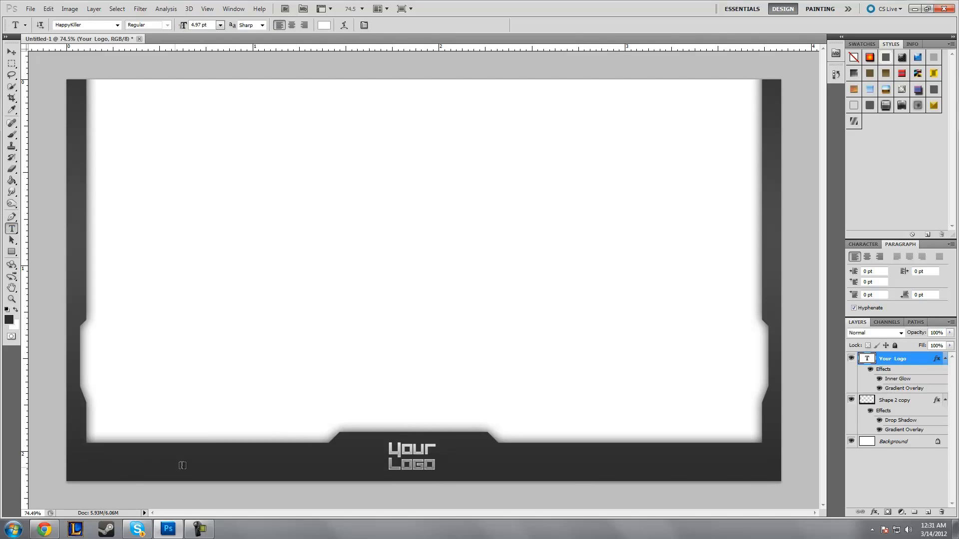
left_click(548, 464)
type("S")
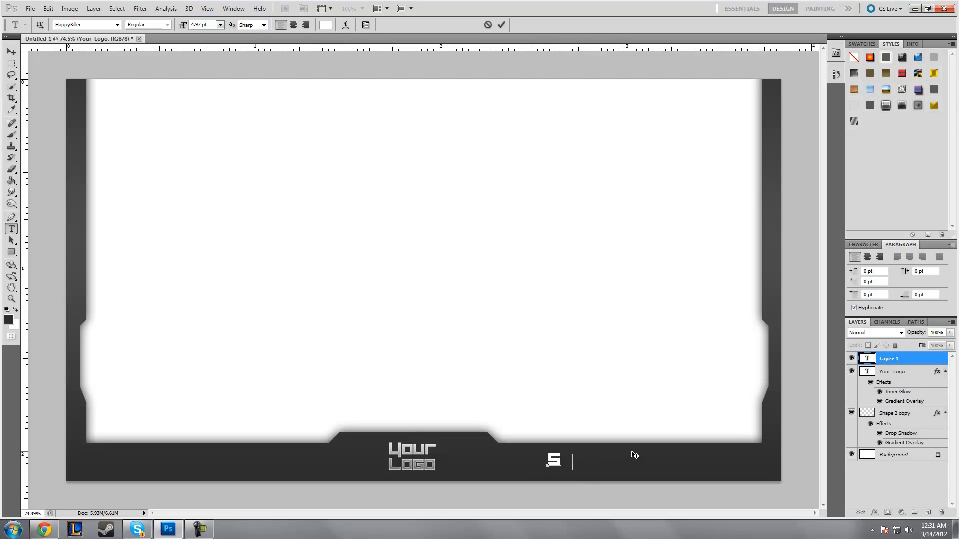
type("ong:")
key("ctrl+a")
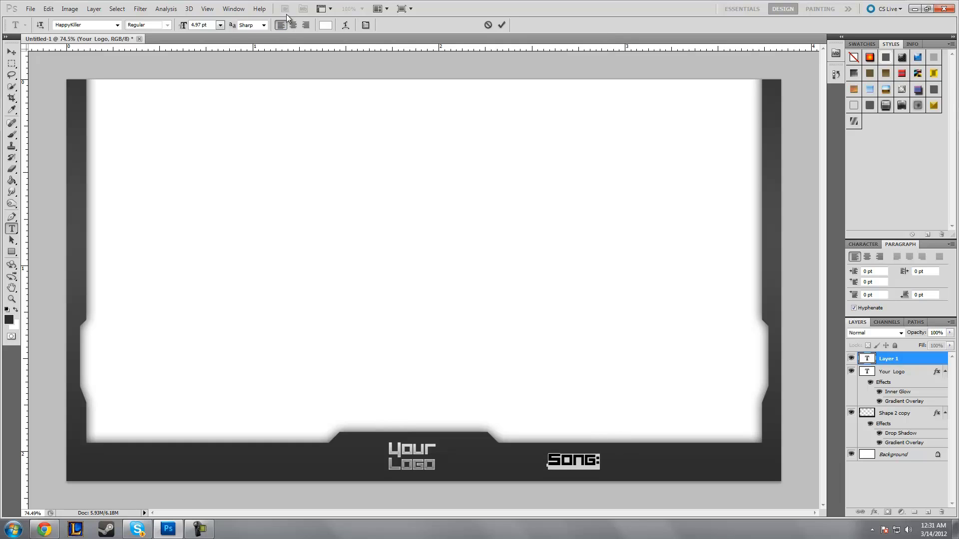
left_click(211, 25)
key("Down")
key("Down")
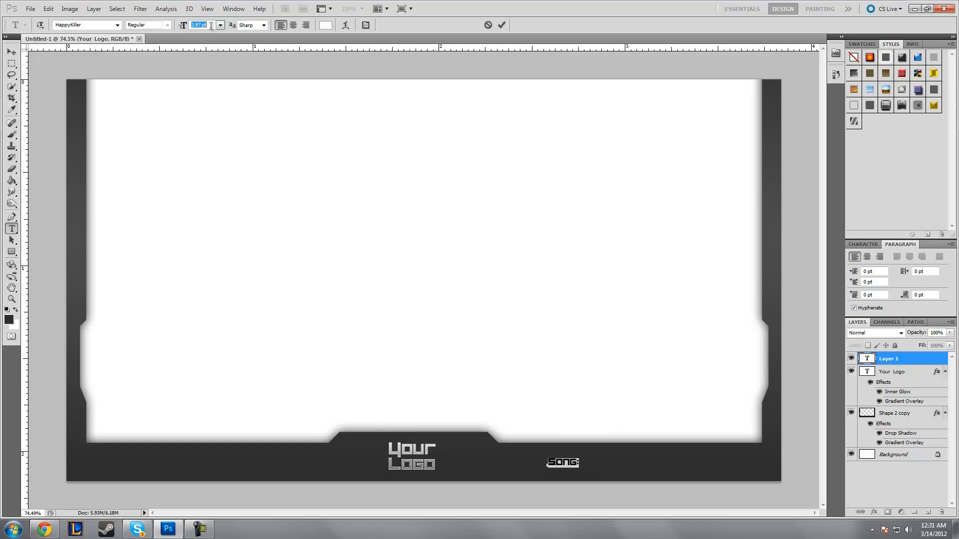
left_click(501, 25)
left_click(10, 52)
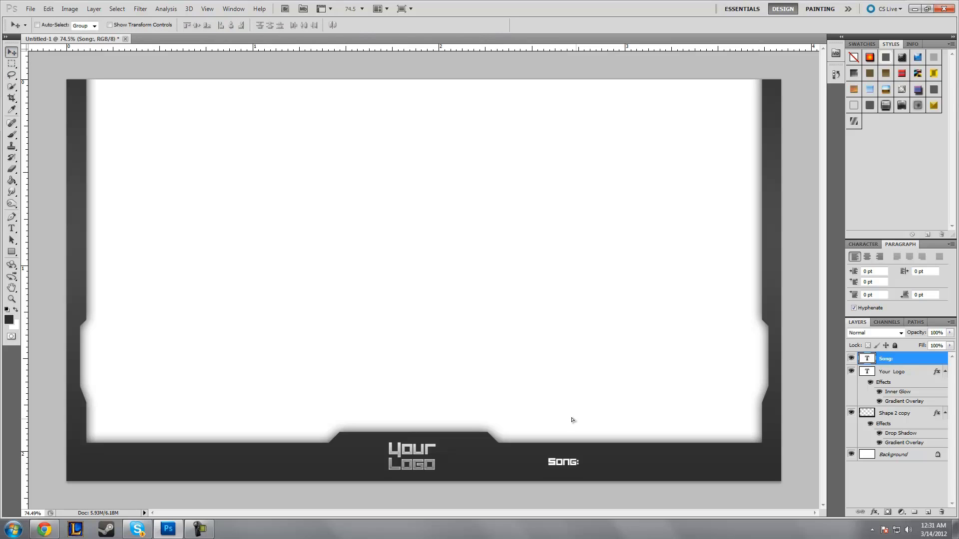
left_click_drag(572, 420, 549, 413)
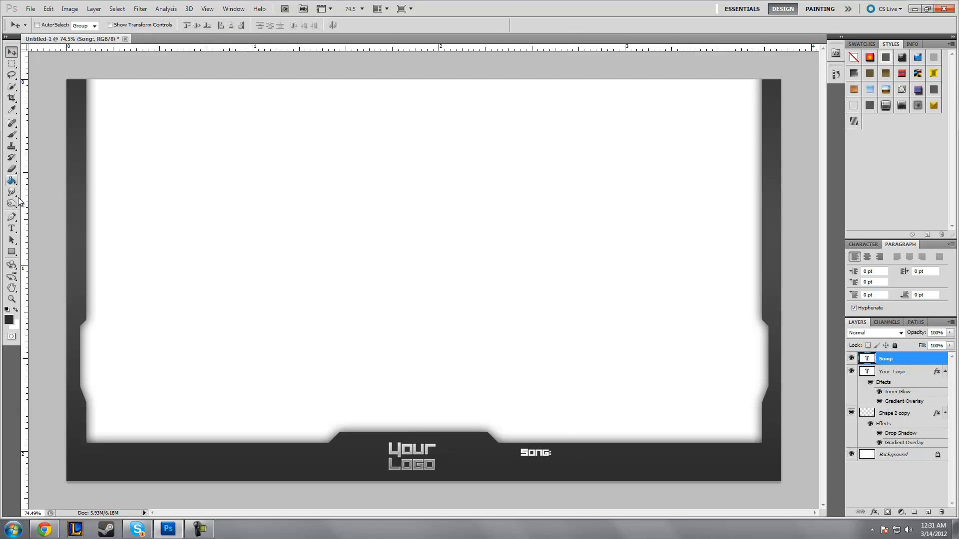
- Add 'Songname-creator' text below Song: and nudge it up and left
left_click(12, 228)
left_click(532, 472)
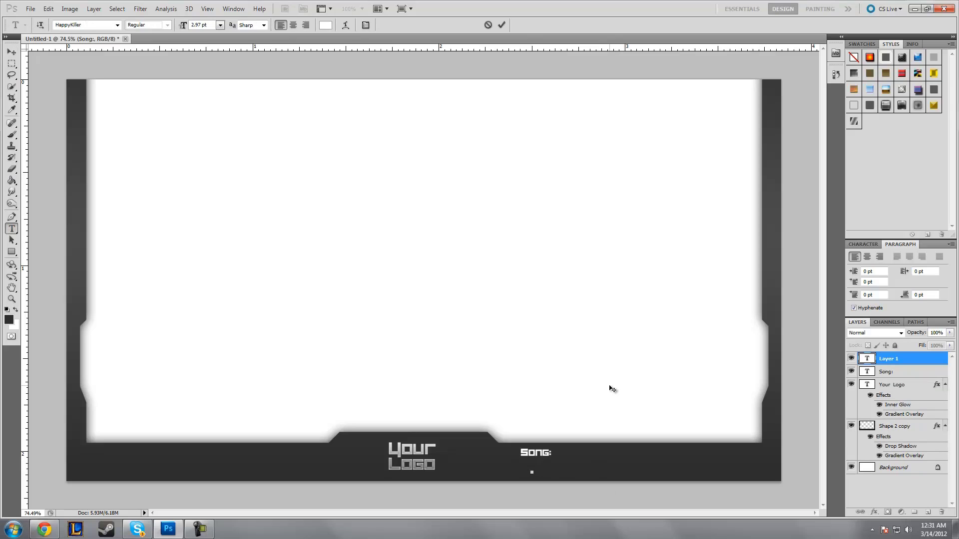
type("Songname-creator")
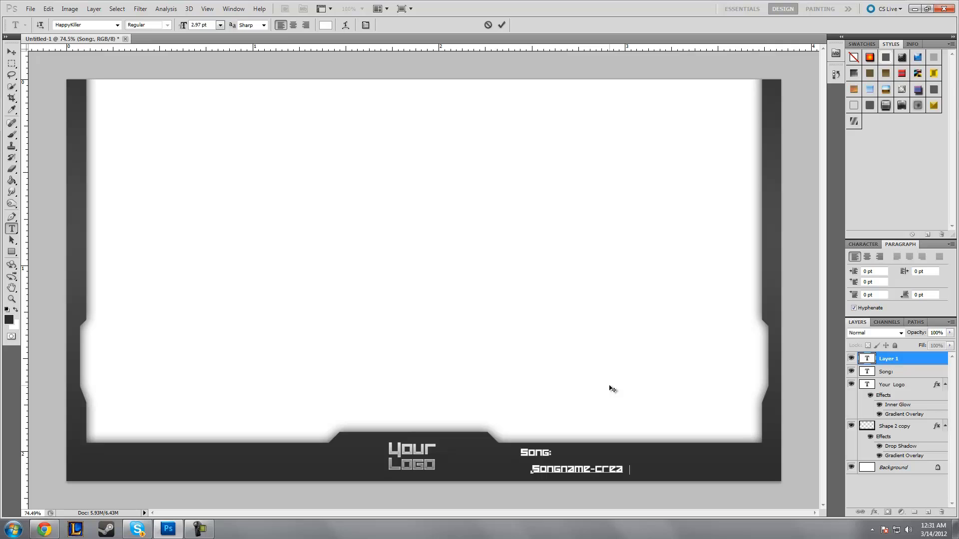
left_click(501, 25)
left_click(12, 52)
left_click_drag(579, 452, 562, 453)
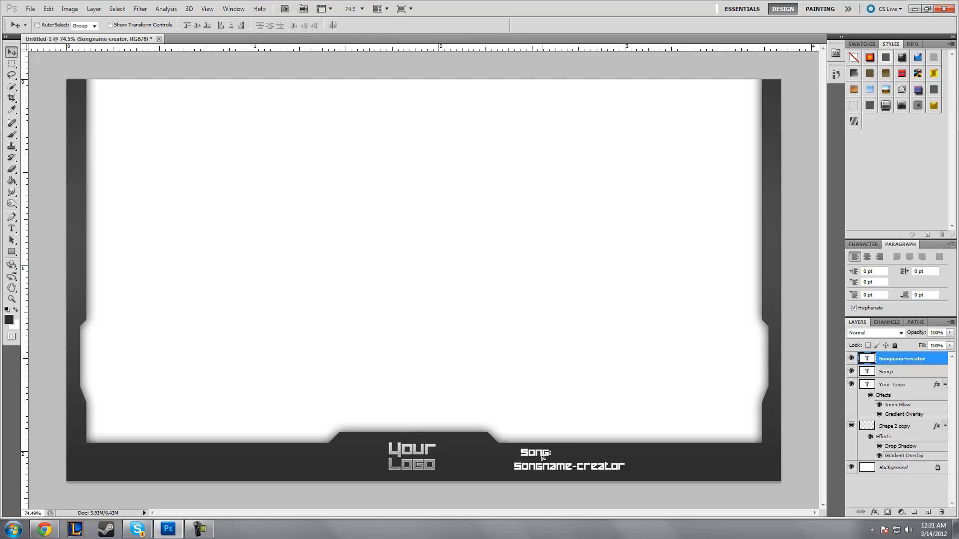
- Copy the layer style from the Your Logo layer
left_click(898, 388)
left_click(850, 385)
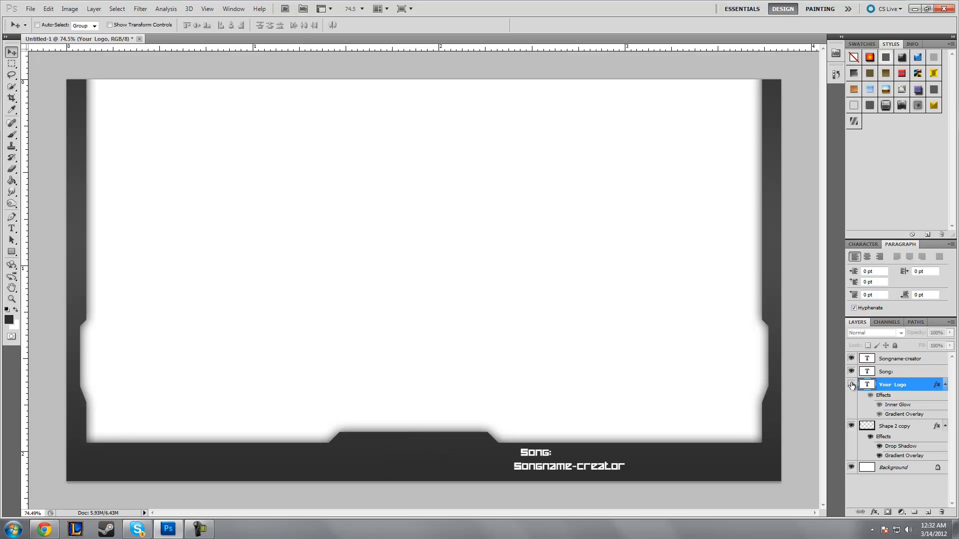
left_click(849, 384)
right_click(894, 383)
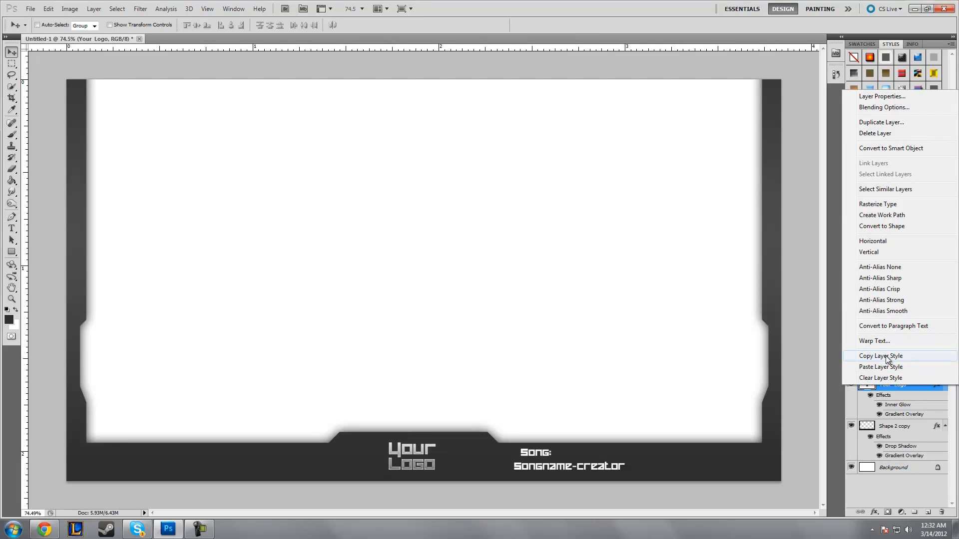
left_click(886, 357)
- Paste the copied style onto the Song: and Songname-creator layers
left_click(891, 372)
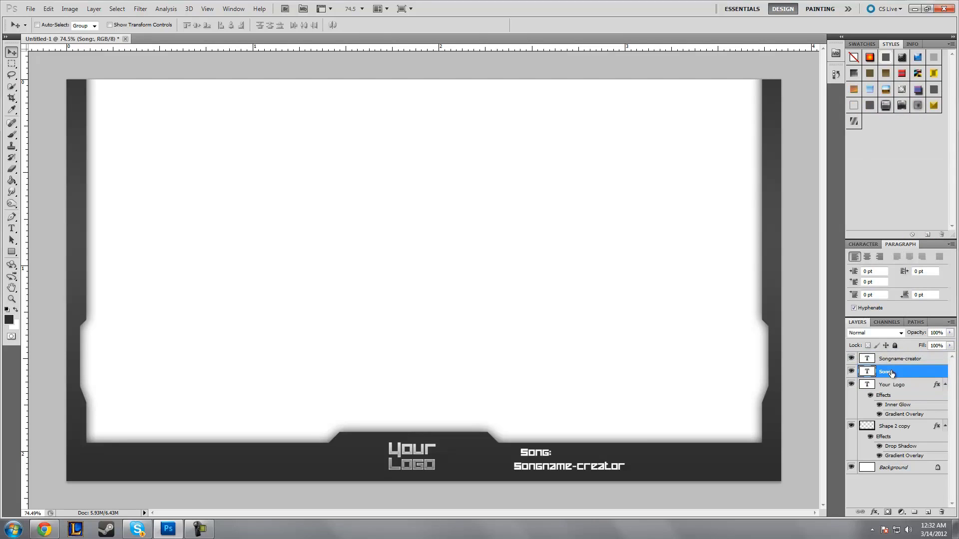
left_click(905, 362)
left_click(901, 368)
right_click(895, 370)
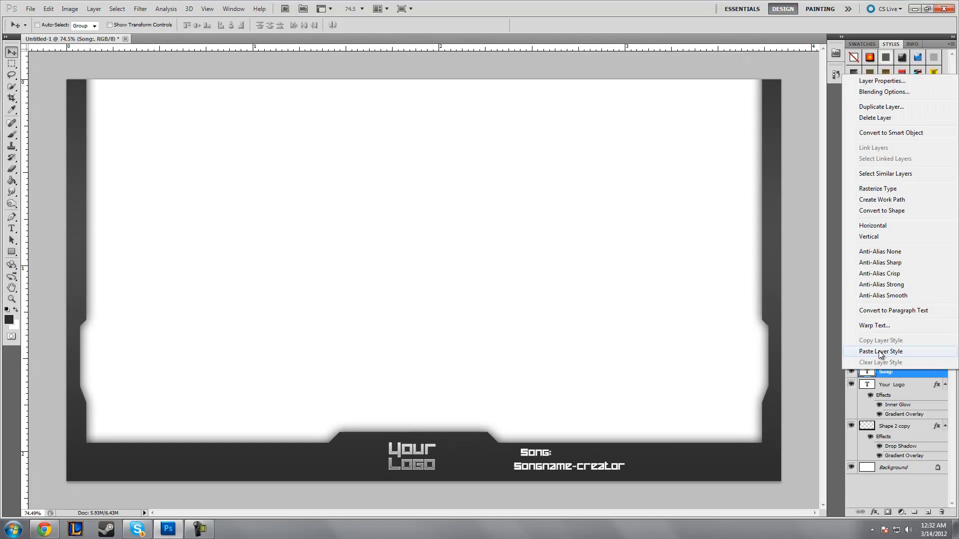
left_click(878, 352)
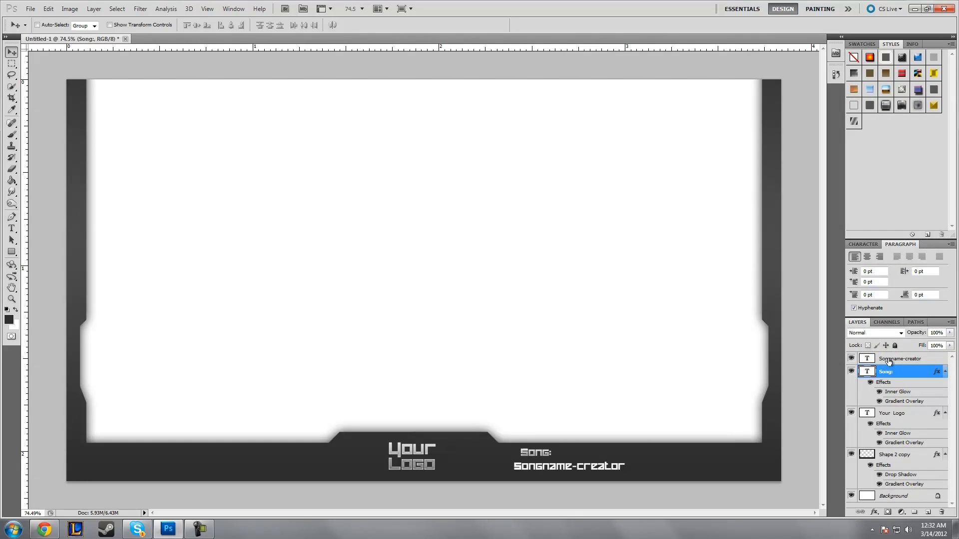
right_click(889, 358)
left_click(889, 340)
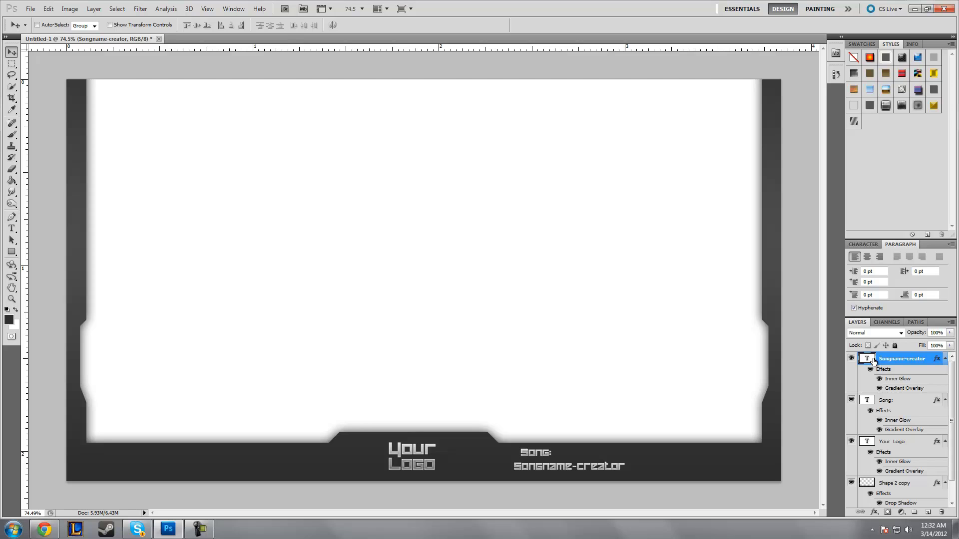
- Start editing the Song: text, then discard the change and select the Songname-creator layer
double_click(872, 400)
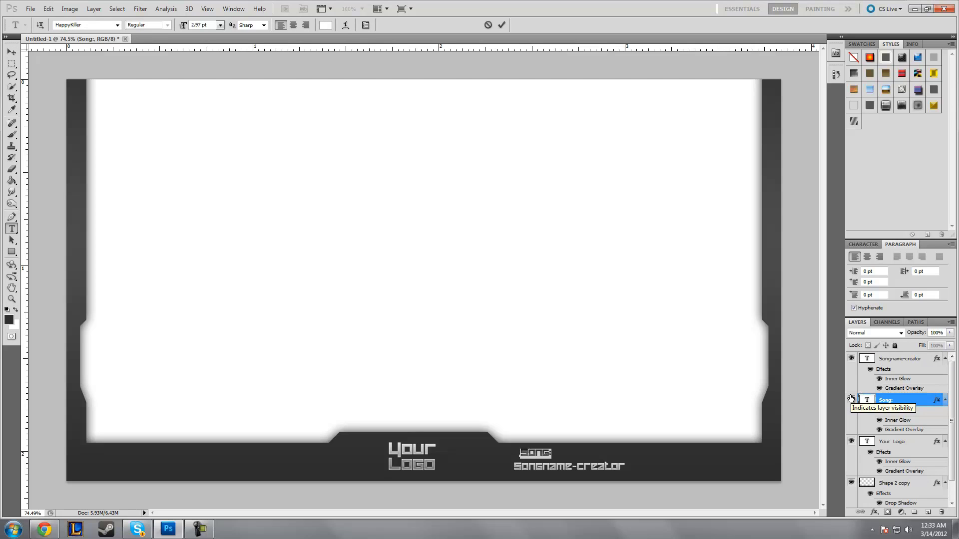
type("derpysong")
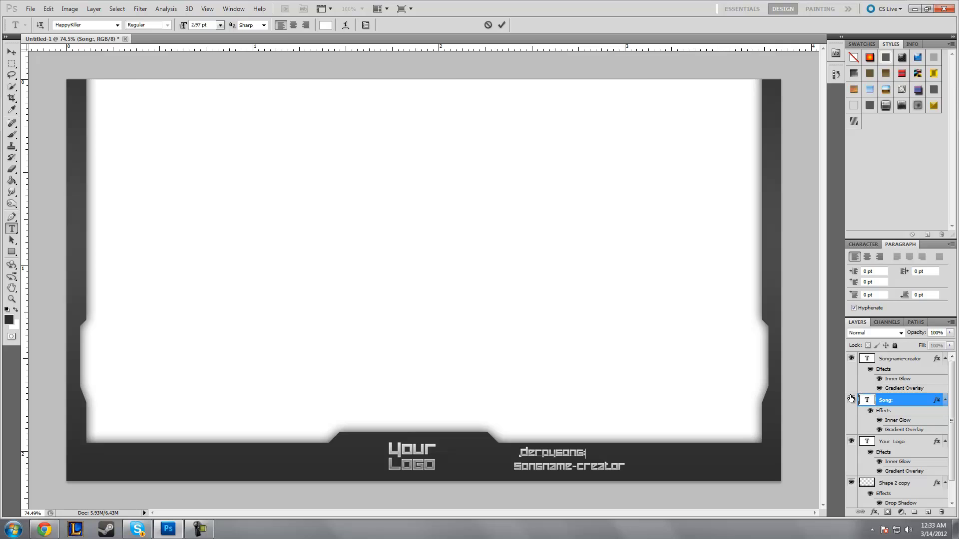
key("BackSpace")
key("BackSpace")
key("BackSpace")
key("BackSpace")
key("BackSpace")
left_click(488, 24)
key("v")
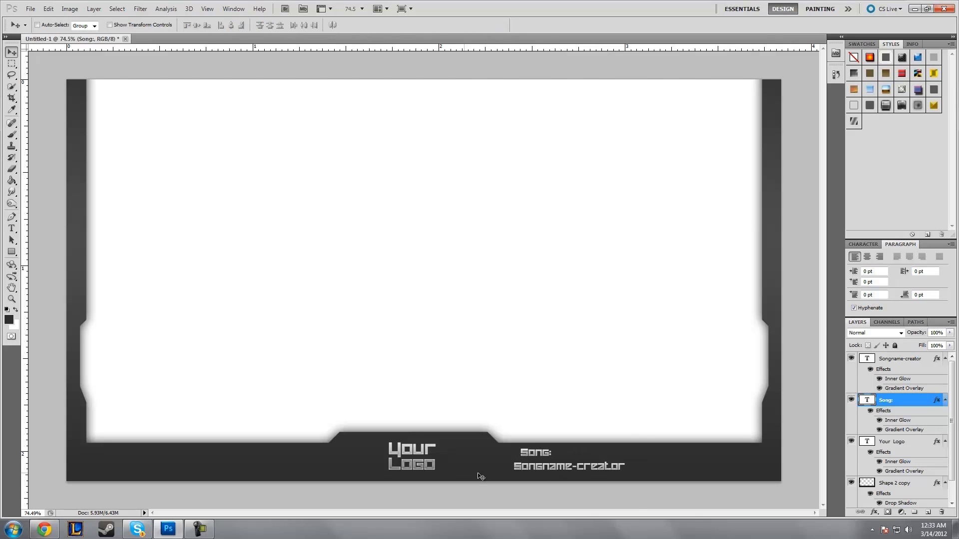
left_click(899, 360)
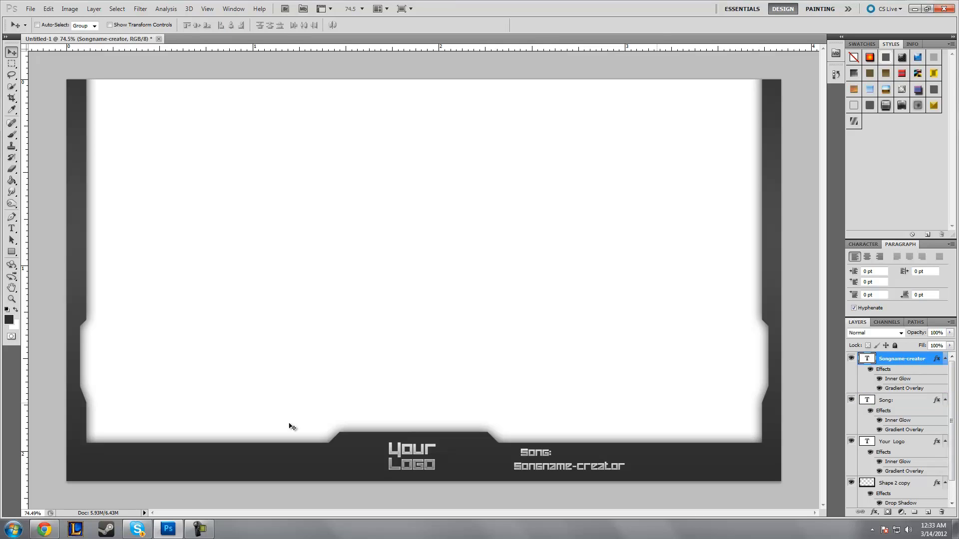
- Create a 'Type of video' text line on the bar's left side, correcting typos
left_click(11, 228)
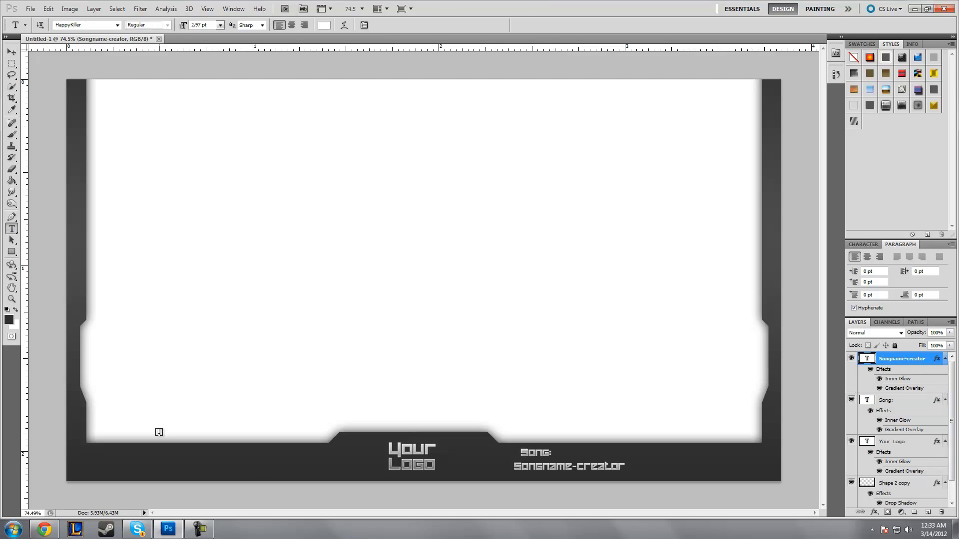
left_click(228, 466)
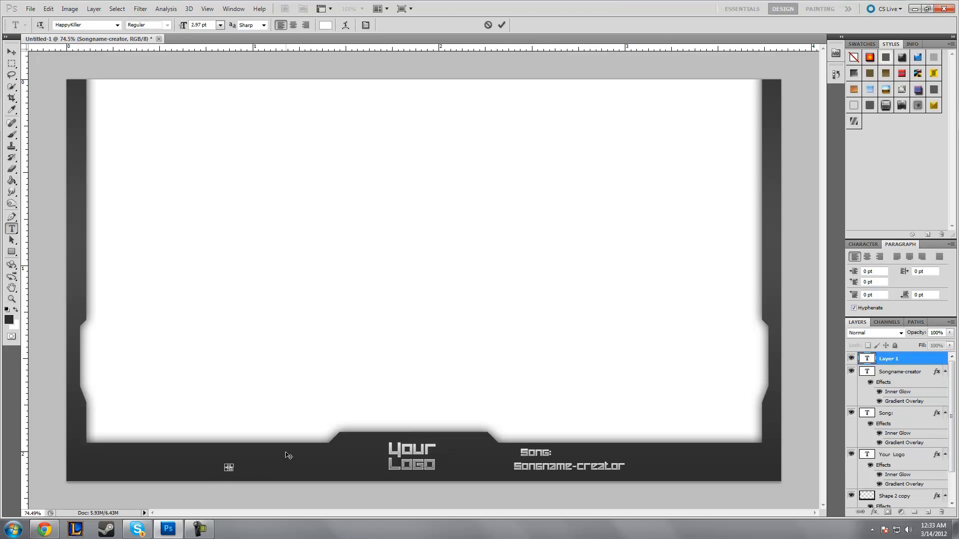
left_click(488, 25)
left_click(242, 465)
type("Type ")
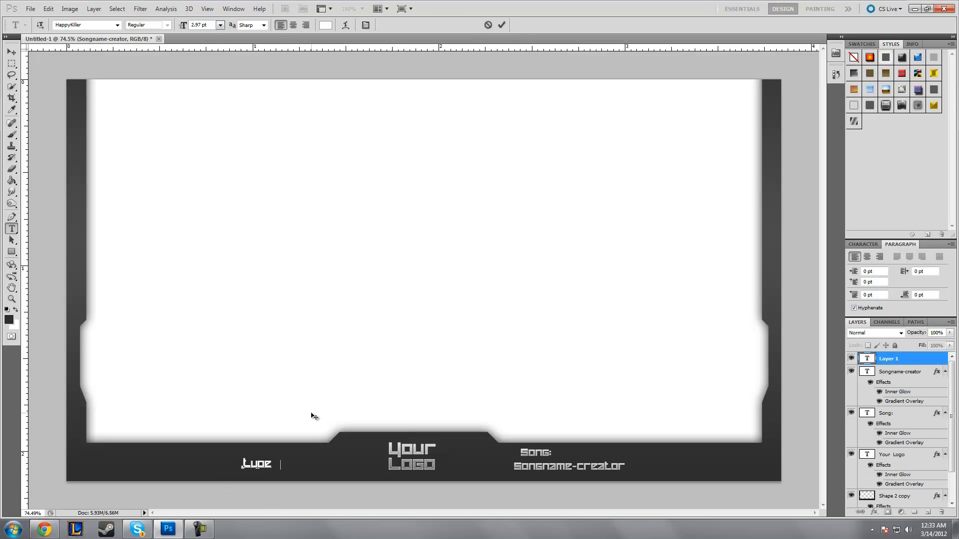
type("of video")
- Commit 'Type of video', paste the copied glow and gradient style, and nudge it up-left
left_click(502, 28)
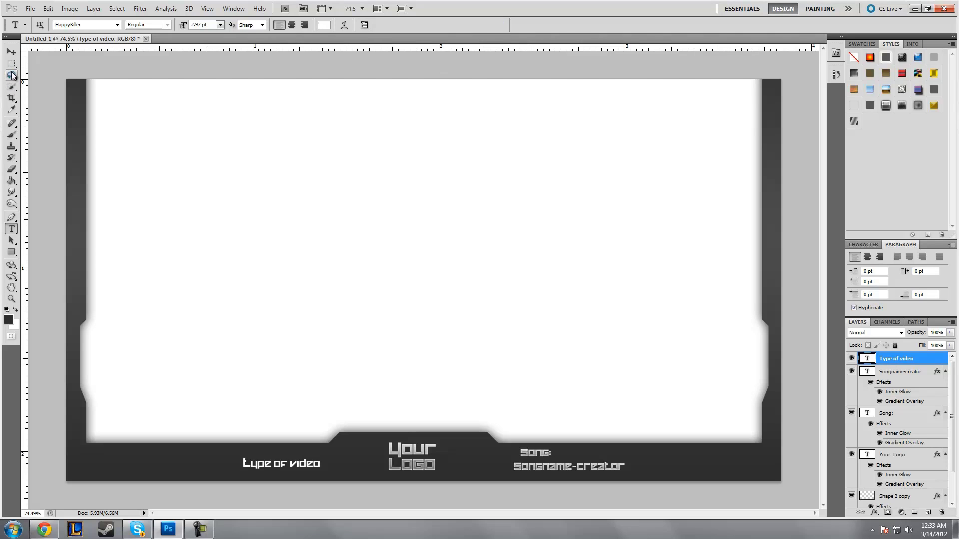
left_click(18, 53)
left_click_drag(267, 428, 263, 429)
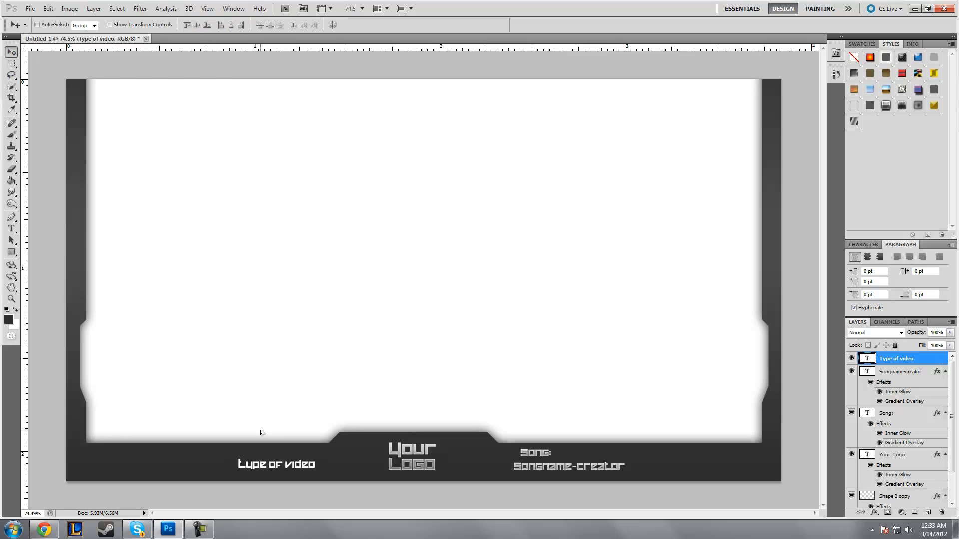
right_click(898, 357)
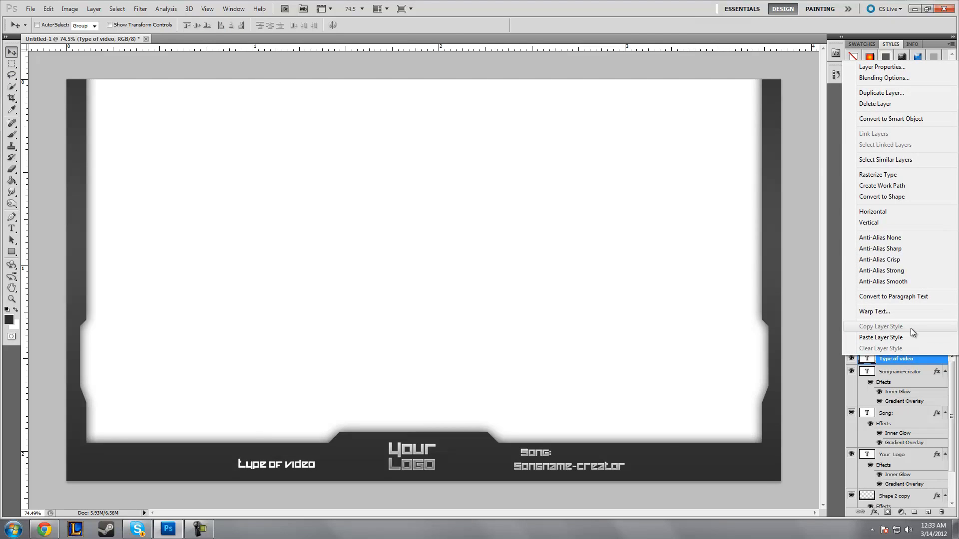
left_click(899, 337)
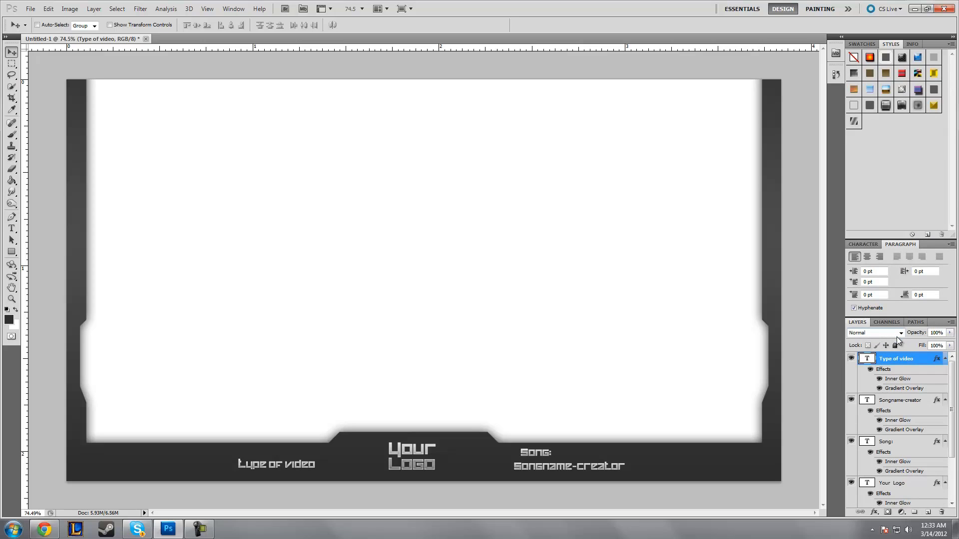
key("Up")
key("Up")
key("Up")
key("Up")
key("Up")
key("Left")
key("Left")
key("Left")
key("Left")
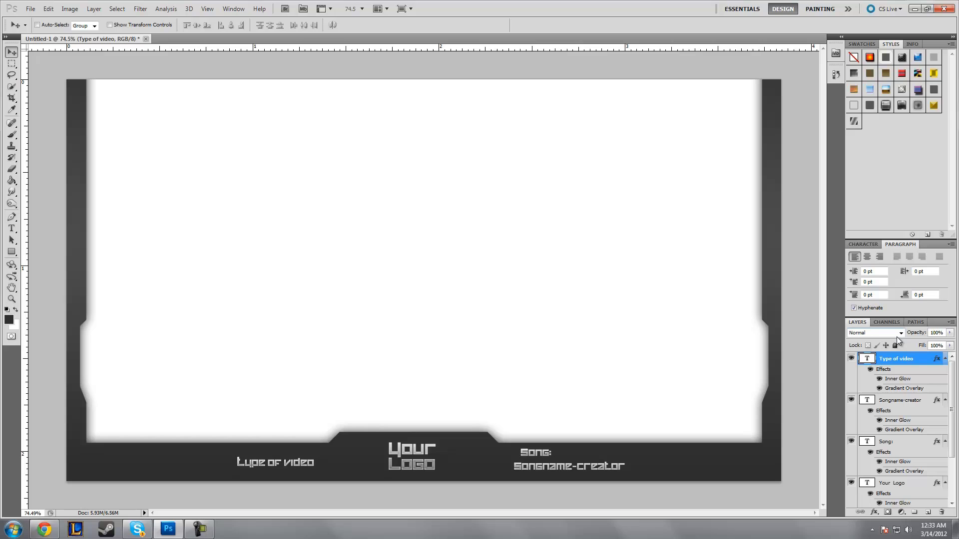
key("Left")
key("Left")
key("Left")
key("Left")
- Zoom out and turn off the Background layer's visibility so the frame's interior is transparent
left_click(12, 299)
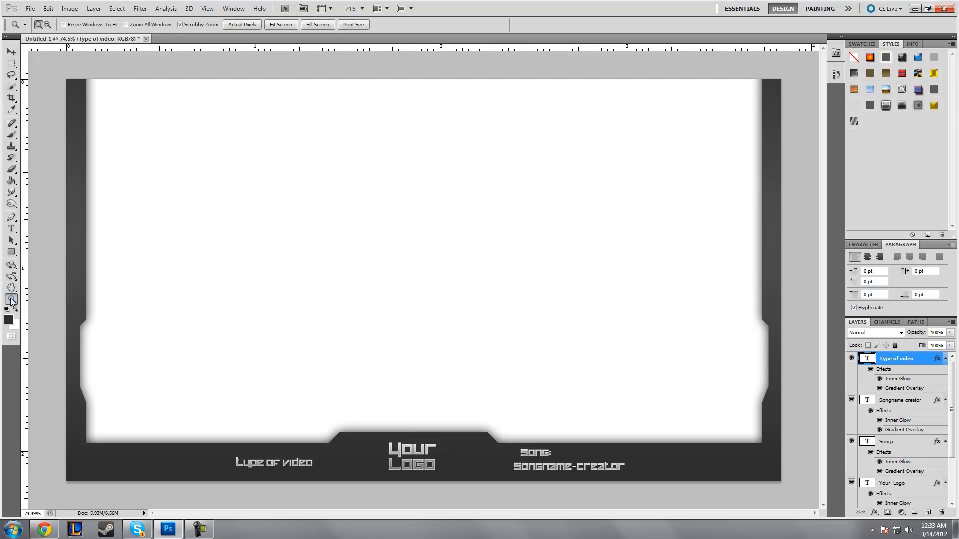
left_click_drag(192, 239, 188, 242)
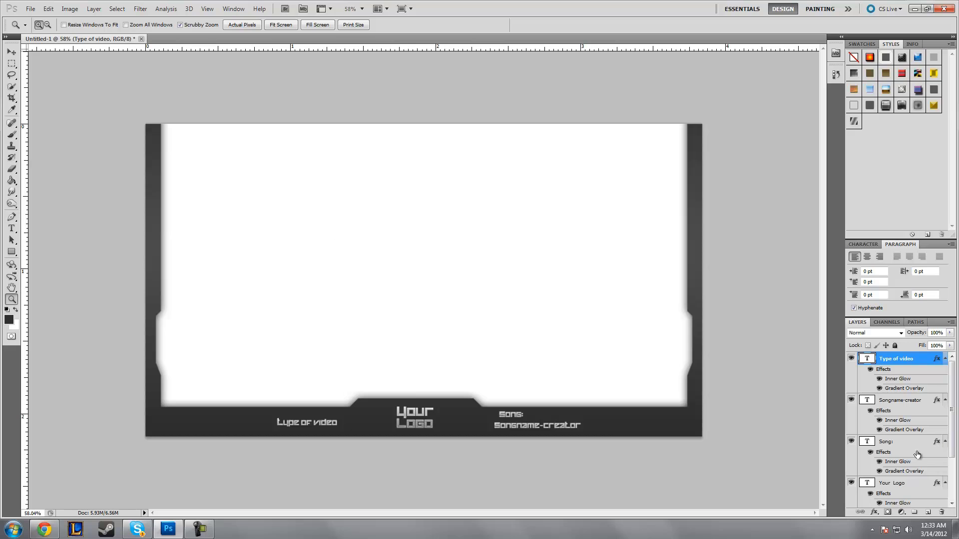
scroll(917, 455, "down", 3)
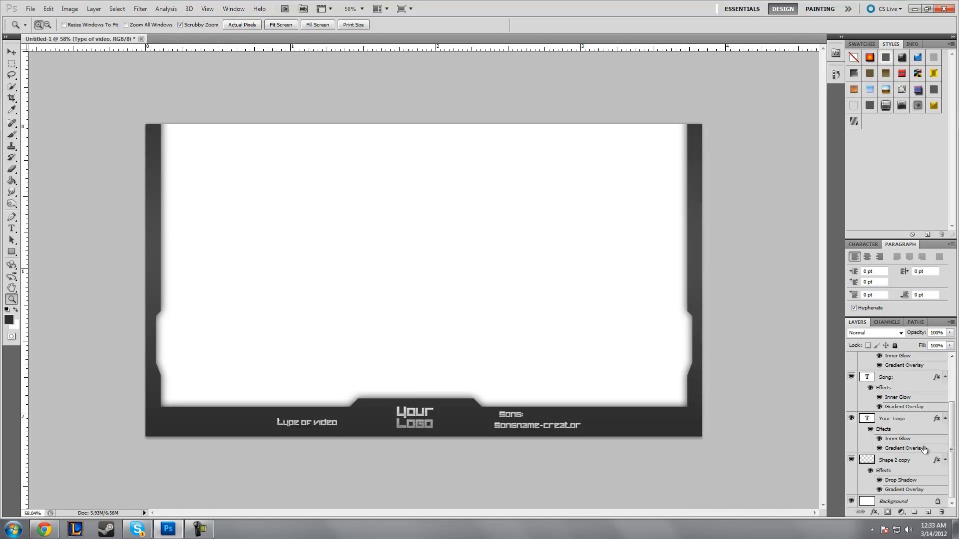
left_click(863, 501)
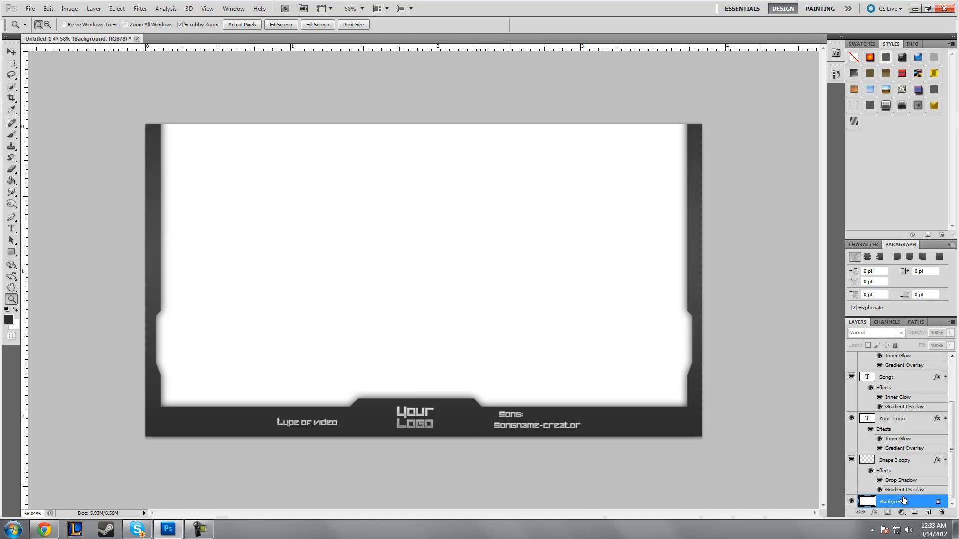
left_click(850, 502)
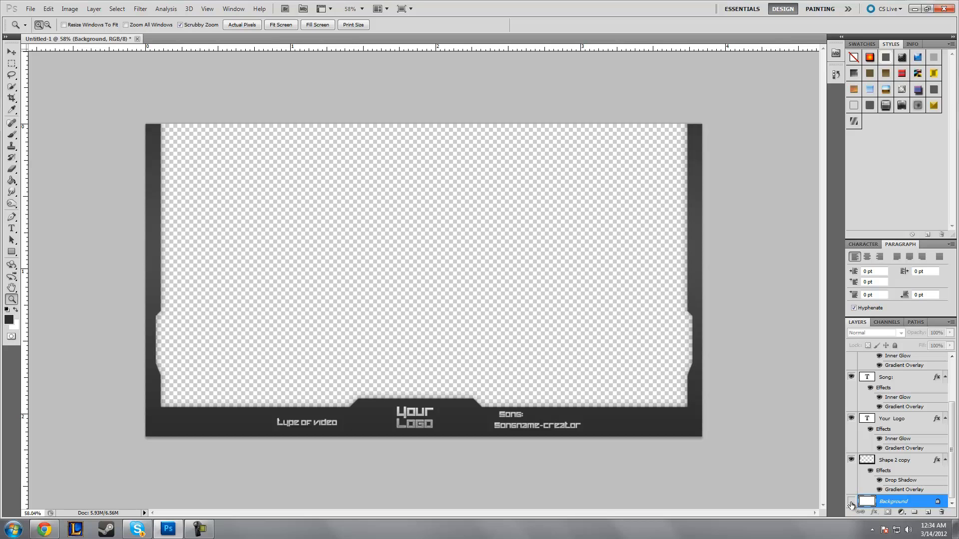
mouse_move(255, 196)
left_mouse_down()
mouse_move(263, 200)
mouse_move(256, 202)
left_mouse_up()
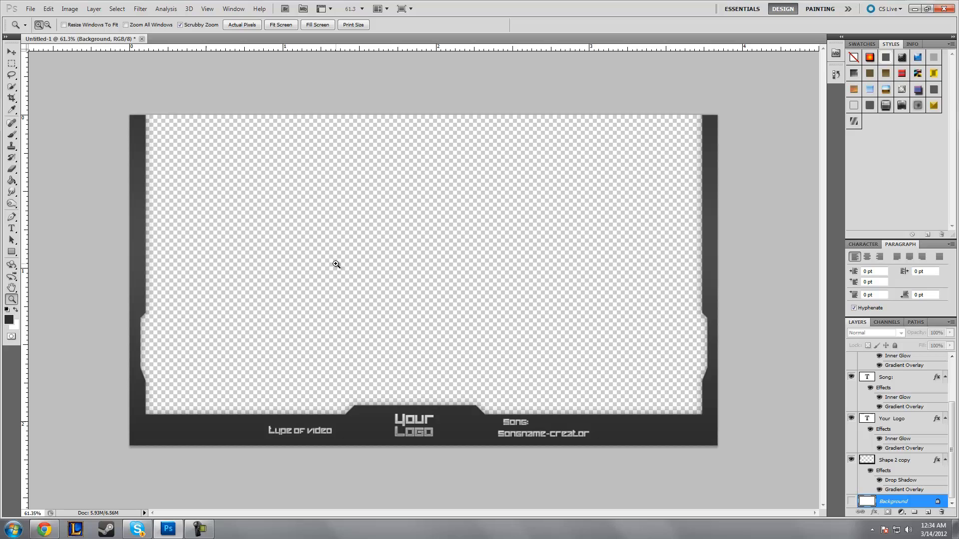
- Save for Web as PNG-24 with transparency, naming the file 'Tutorial Banner'
left_click(29, 9)
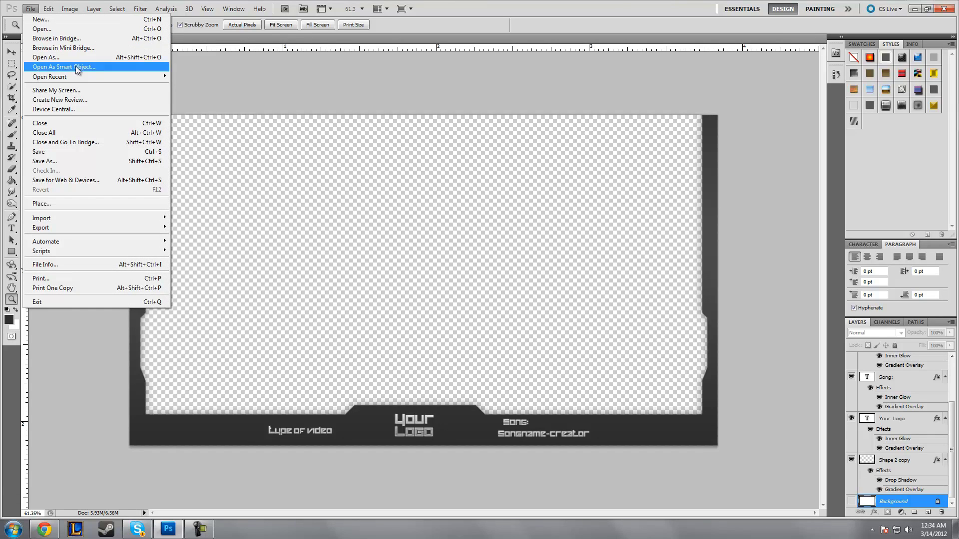
left_click(74, 182)
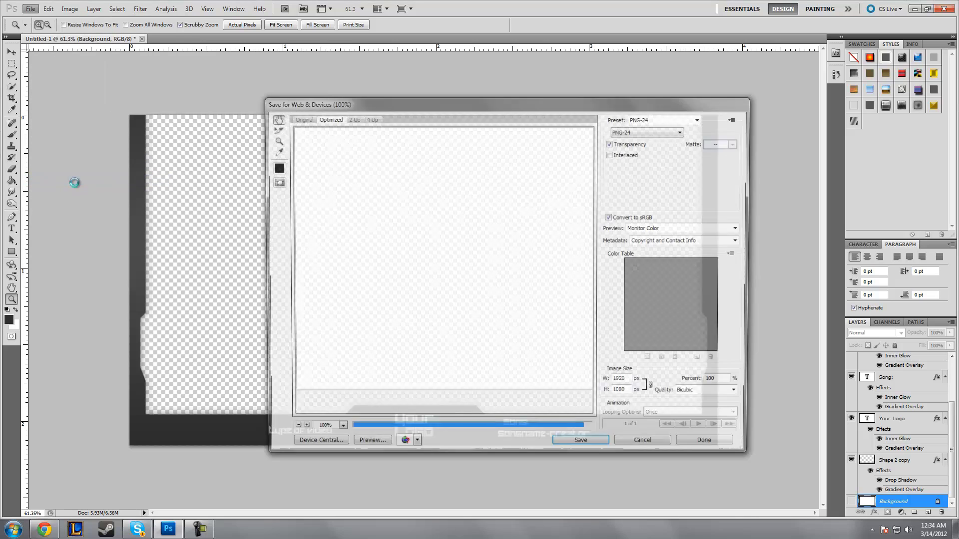
left_click(631, 132)
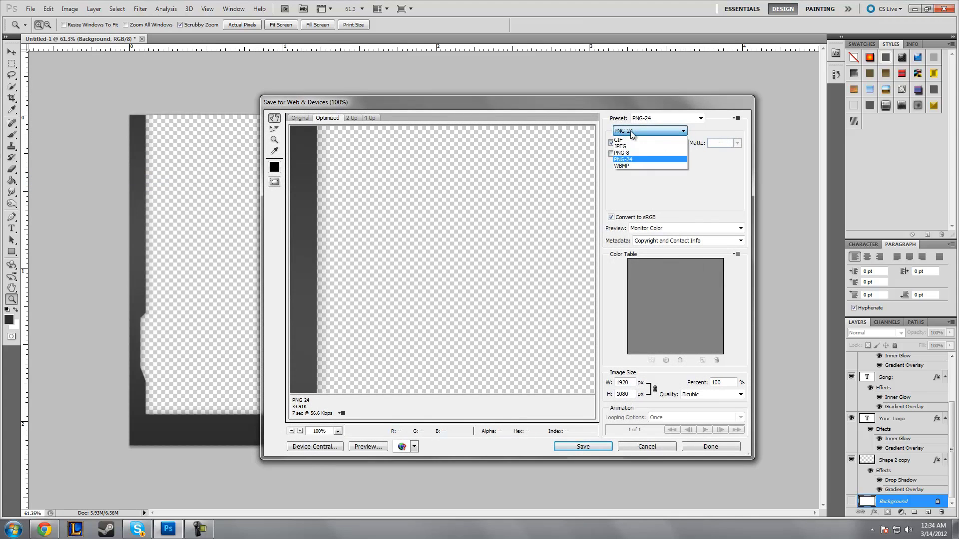
left_click(634, 161)
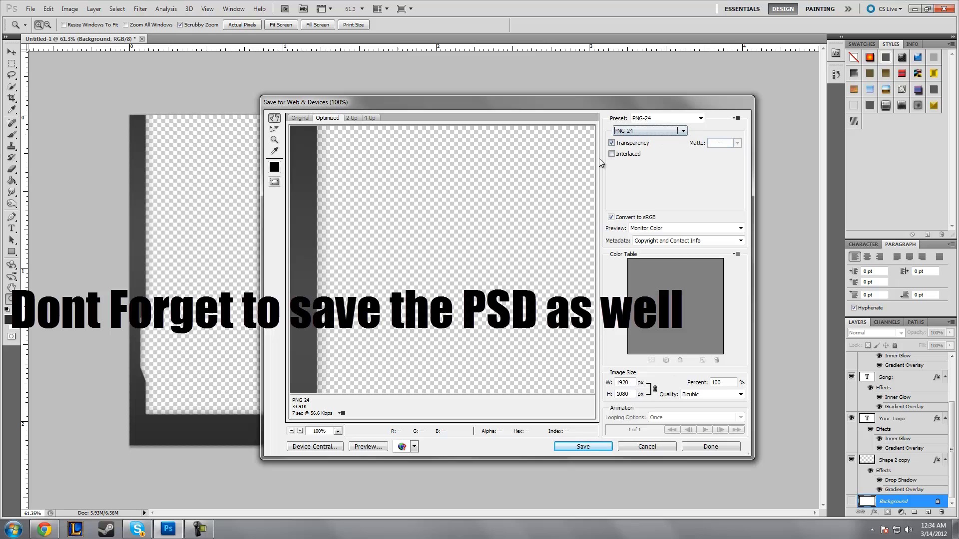
left_click(589, 442)
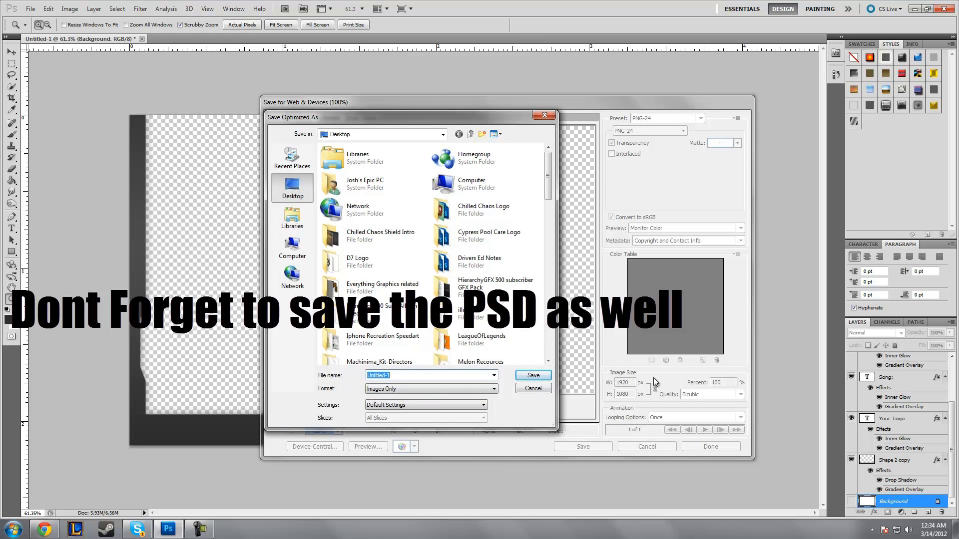
type("Tutorial Banner")
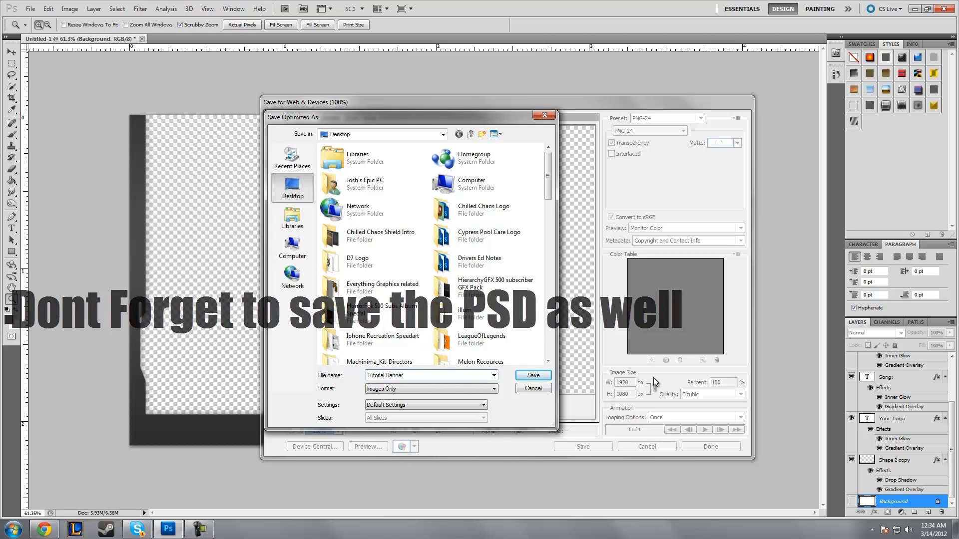
key("Return")
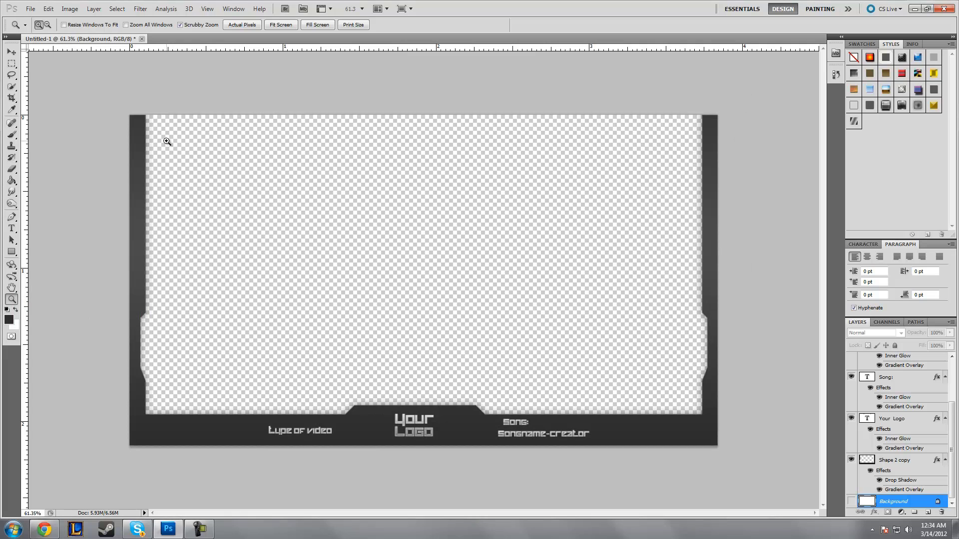
left_click(914, 8)
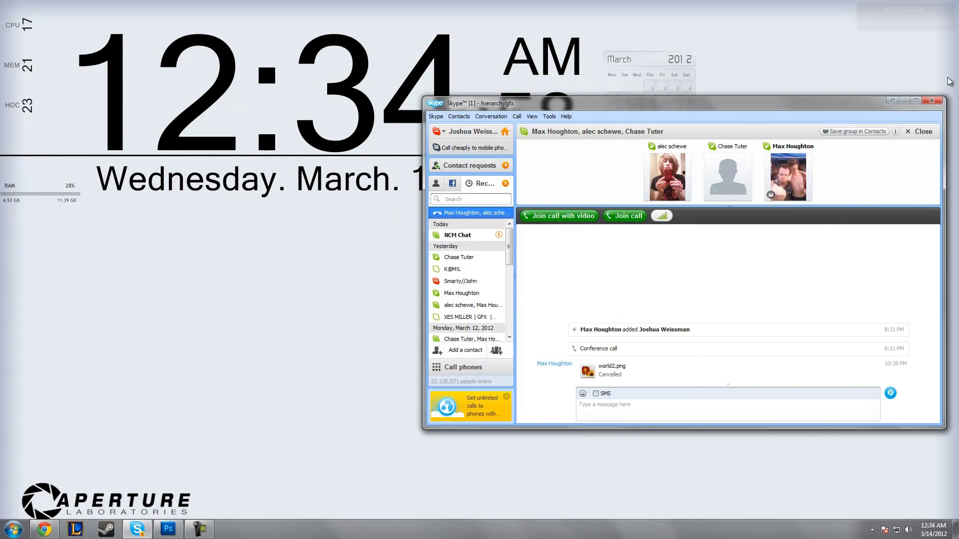
left_click(904, 100)
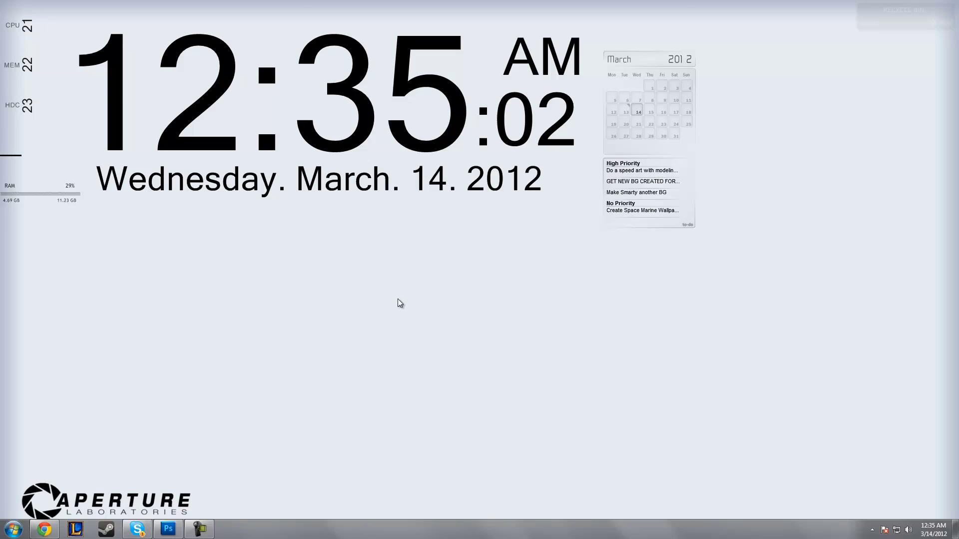
double_click(398, 299)
left_click(68, 283)
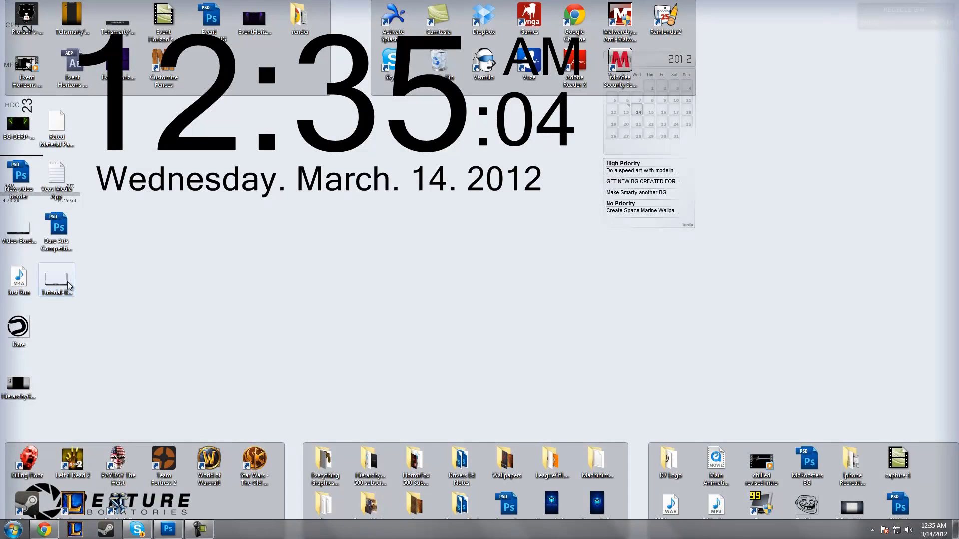
double_click(67, 283)
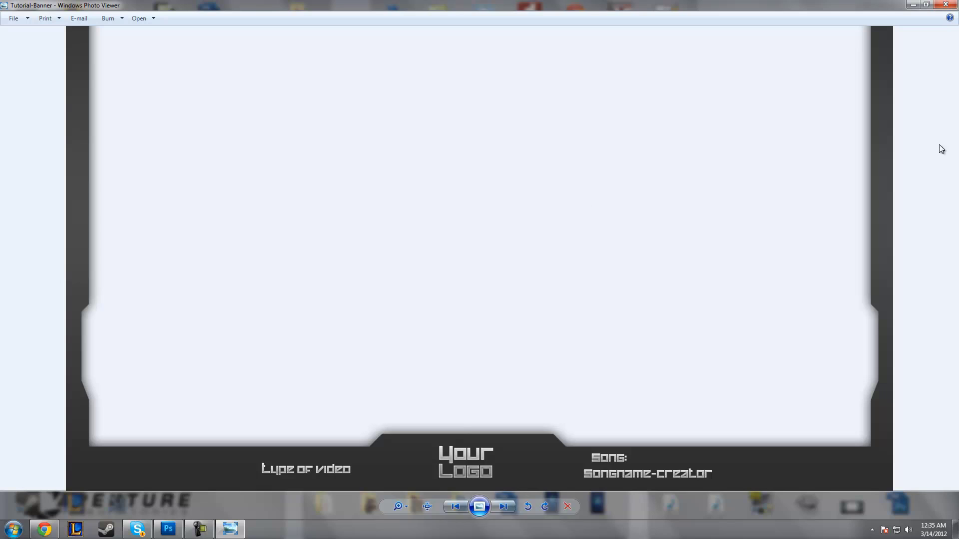
left_click(945, 5)
double_click(276, 330)
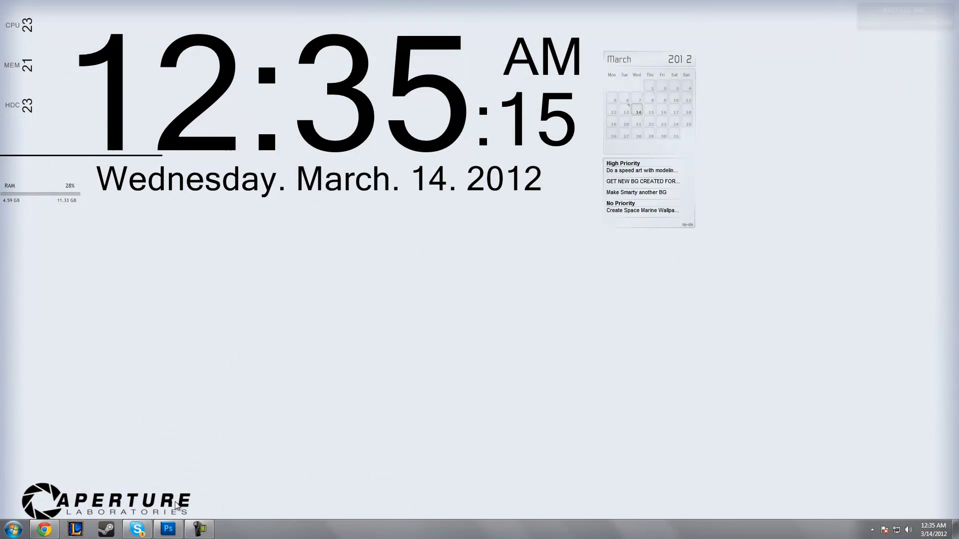
left_click(167, 529)
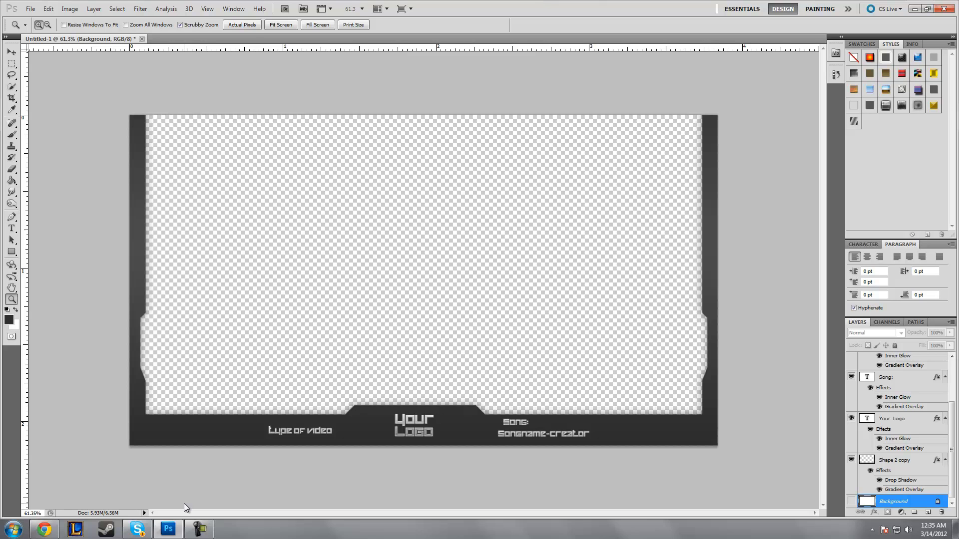
left_click(160, 528)
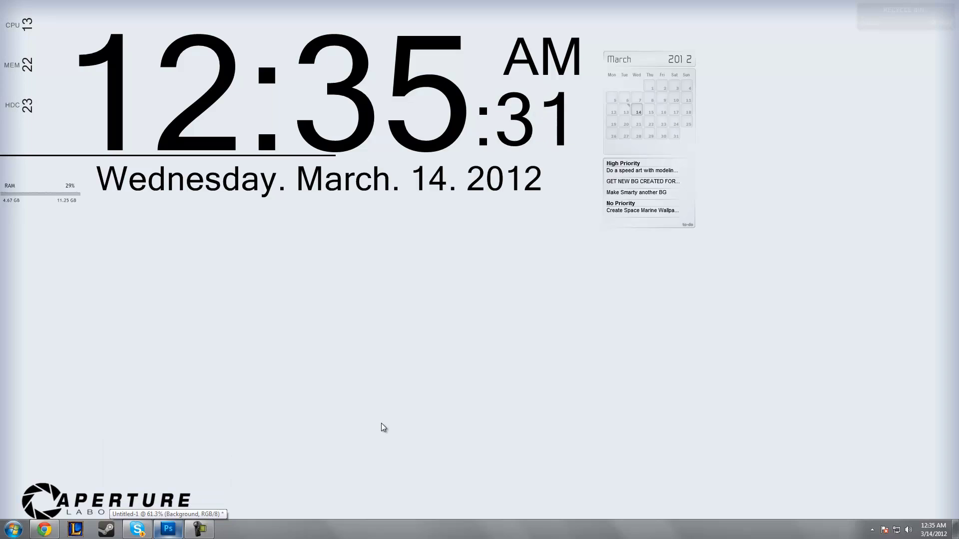
left_click(168, 529)
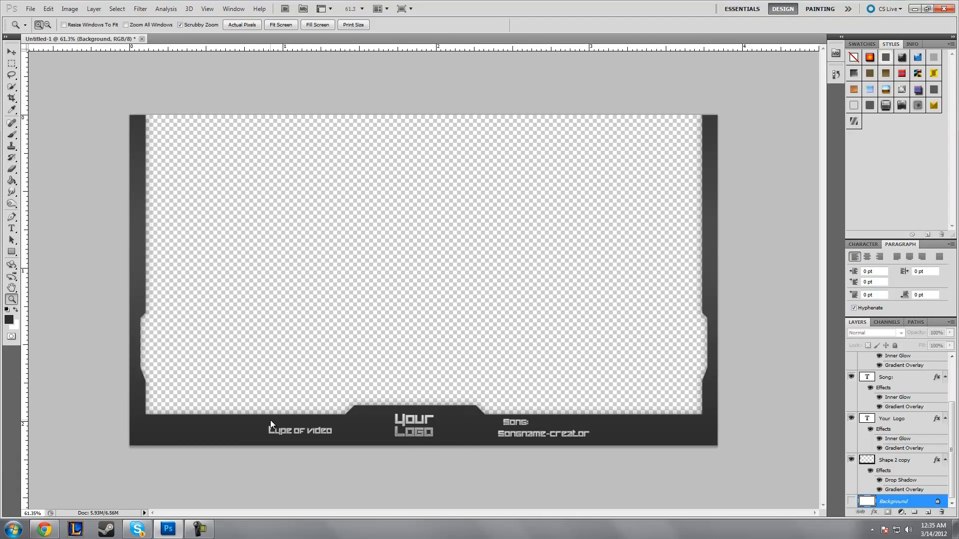
left_click(168, 529)
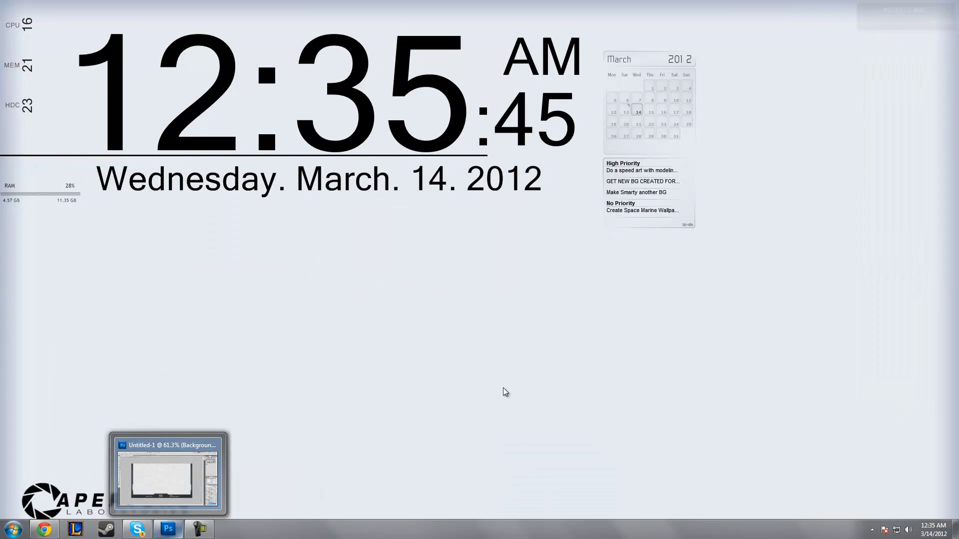
left_click(168, 527)
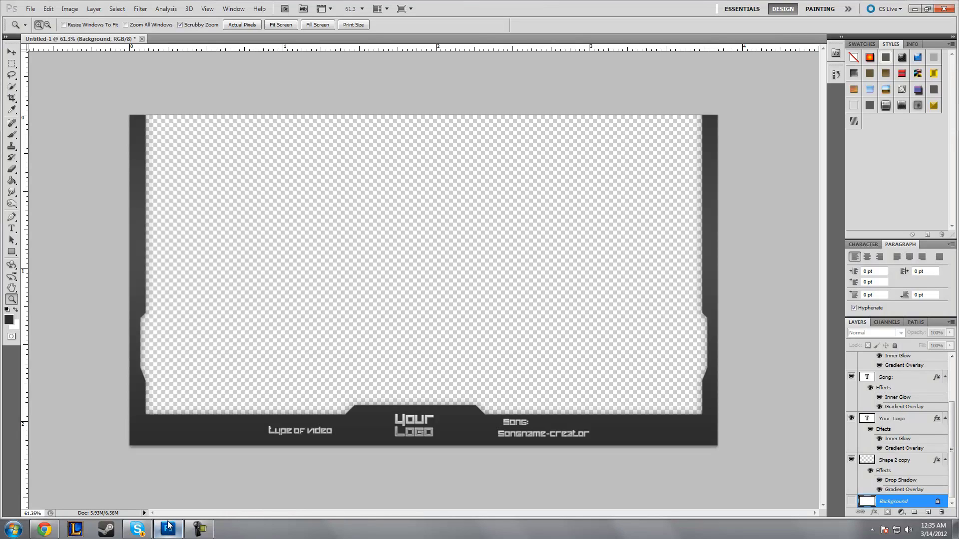